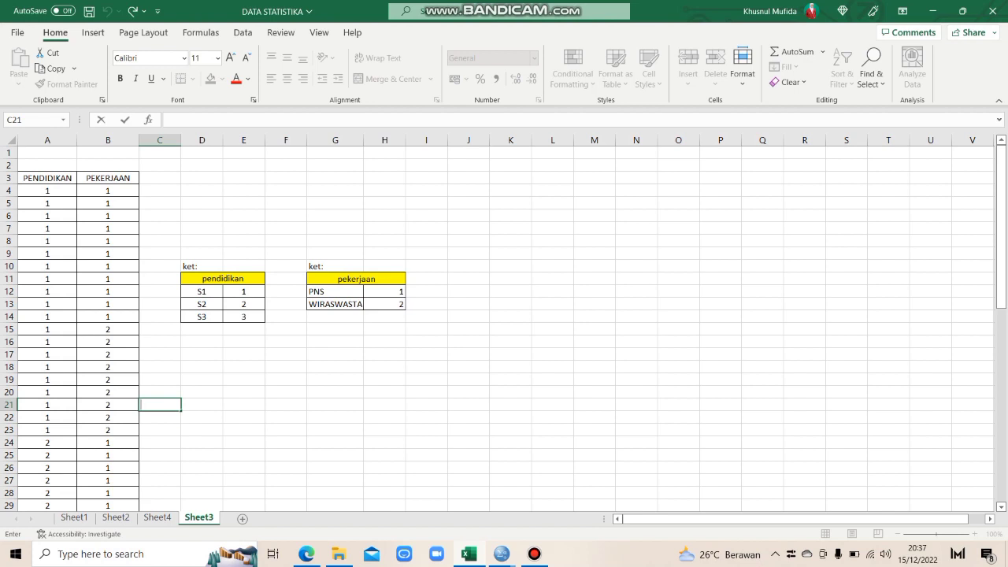
- Copy the PENDIDIKAN and PEKERJAAN values in A4:B63 without the headers and switch to the SPSS Data Editor
click(108, 178)
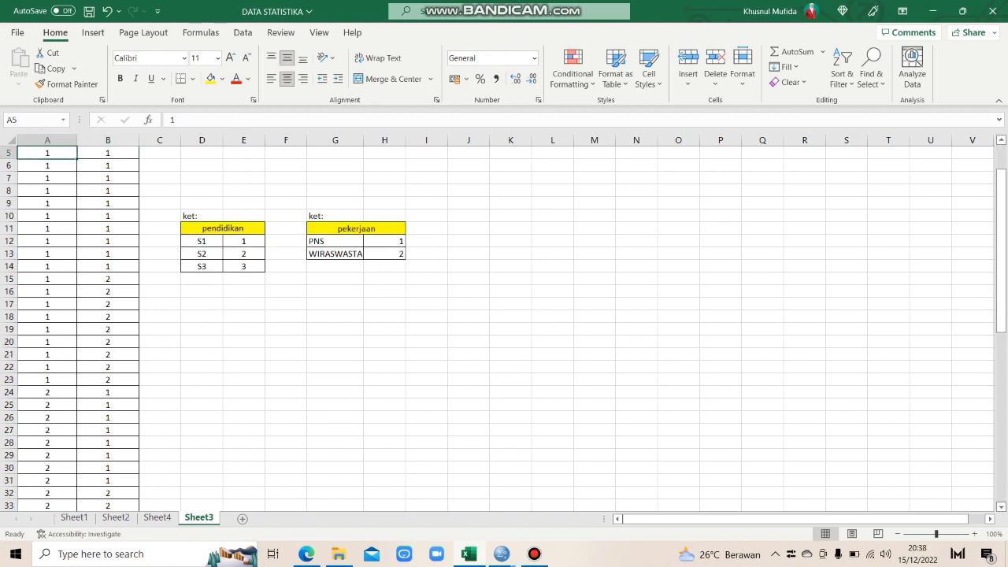
key(Up)
key(Up)
key(Up)
key(Up)
drag(47, 191, 118, 456)
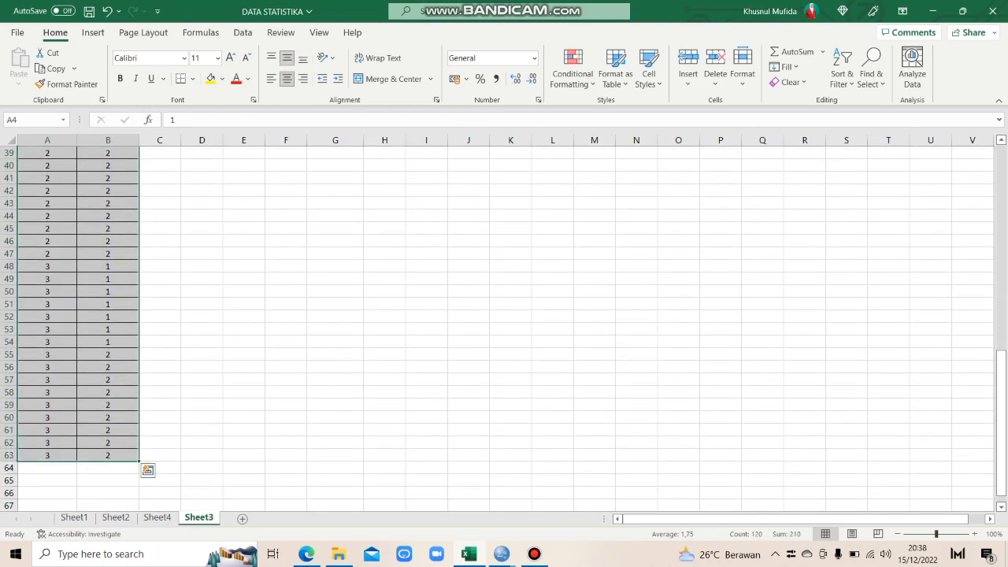
key(ctrl+c)
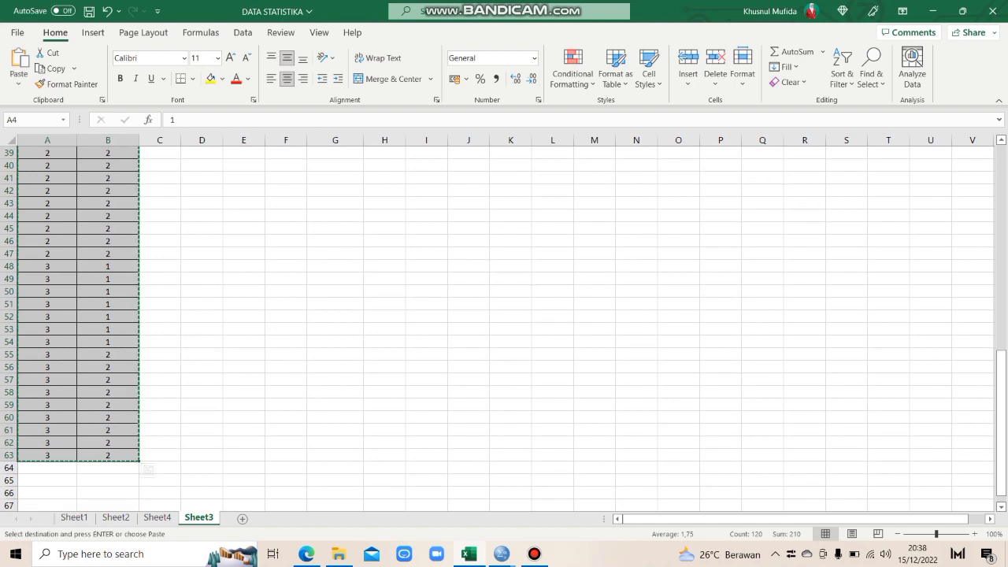
click(502, 553)
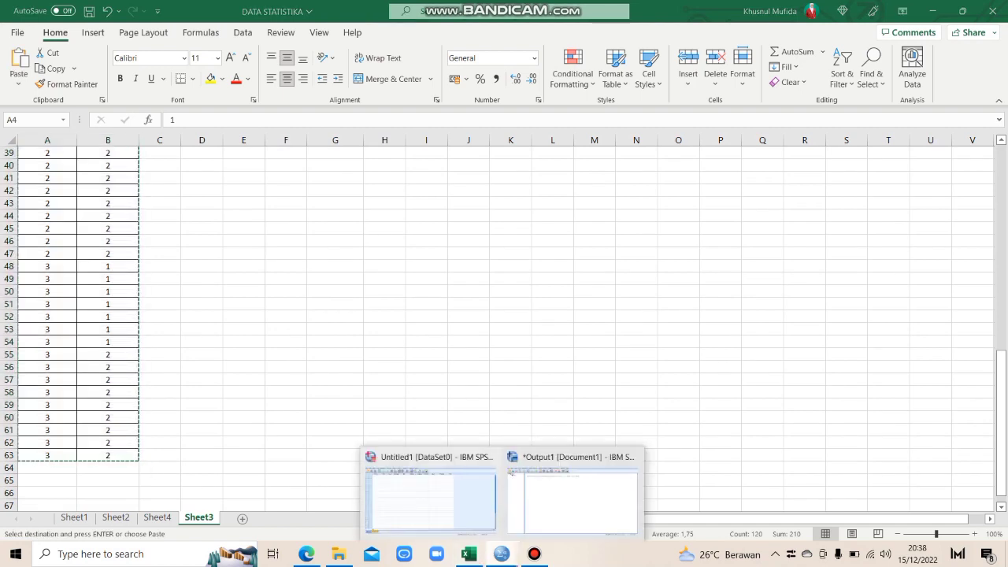
click(430, 499)
- Try to paste the copied values into the Name column of the variable definitions
click(82, 67)
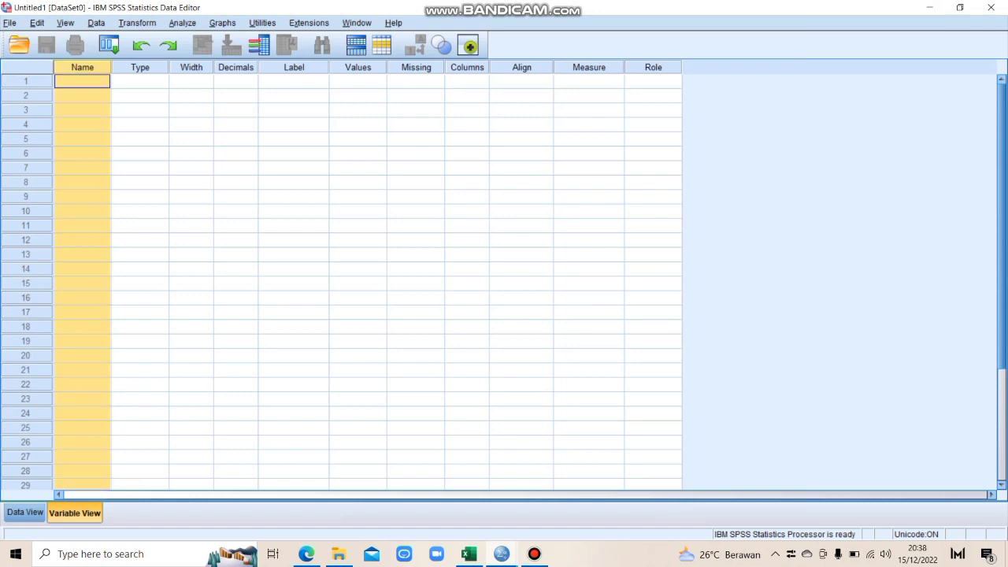
key(ctrl+v)
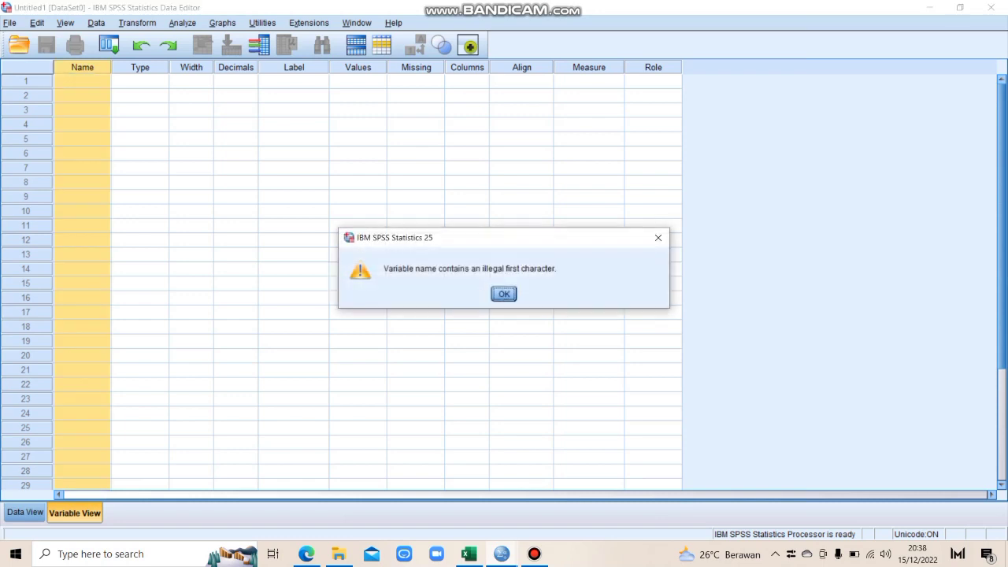
key(Return)
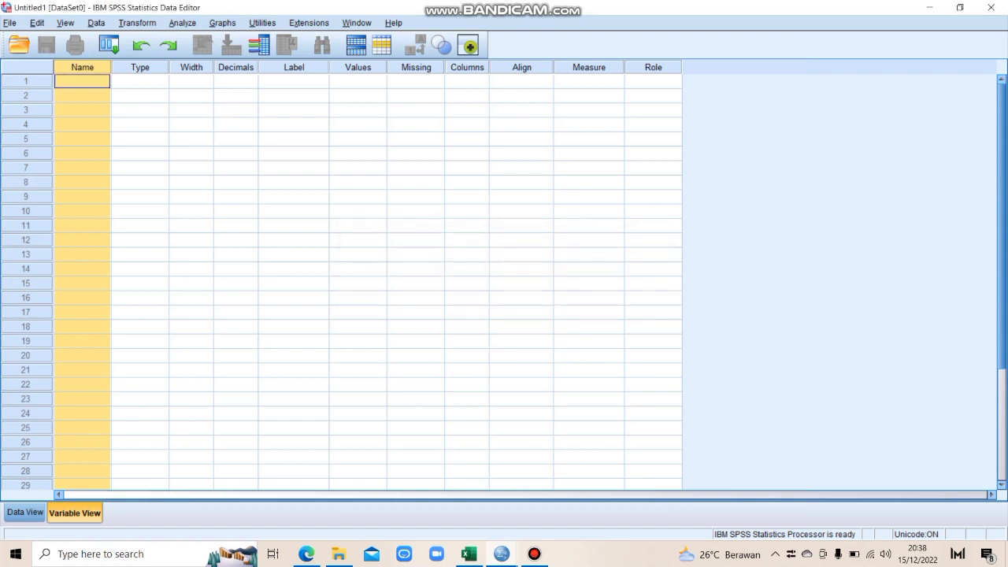
- Paste the copied values into the data grid of Data View, starting at row 1 of the first column
click(25, 513)
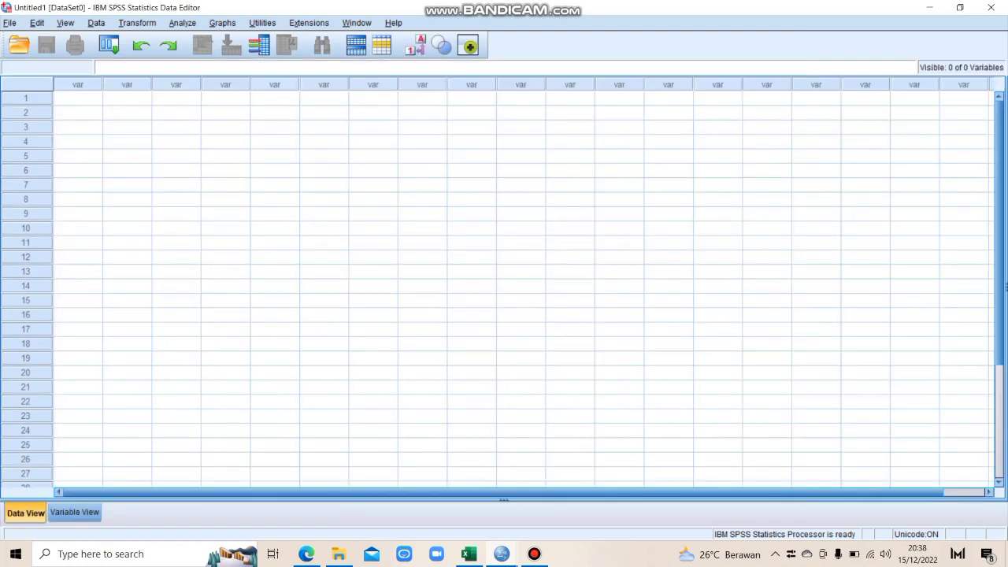
click(78, 98)
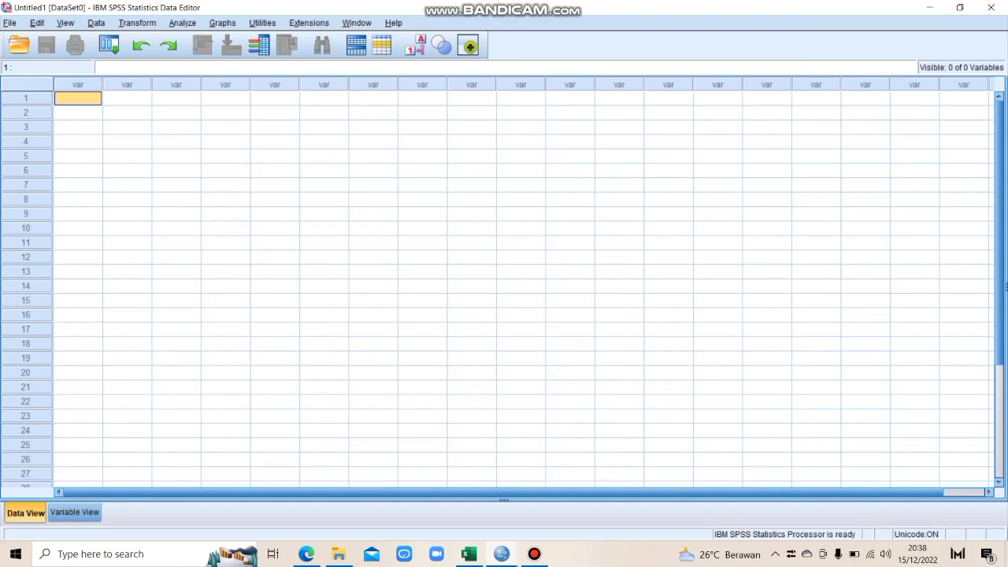
key(ctrl+v)
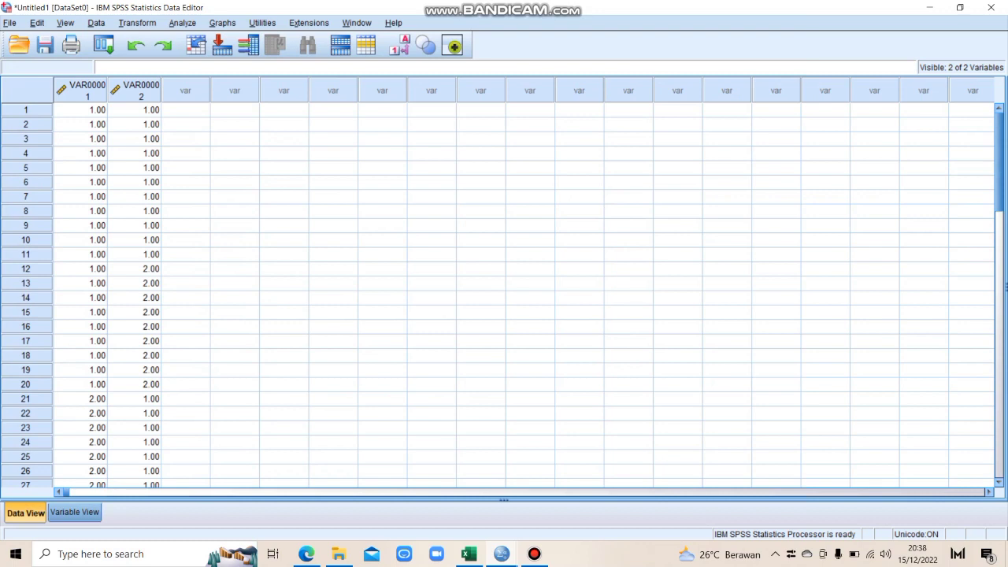
- Rename the first variable PENDIDIKAN and the second variable PEKERJAAN in Variable View
click(75, 512)
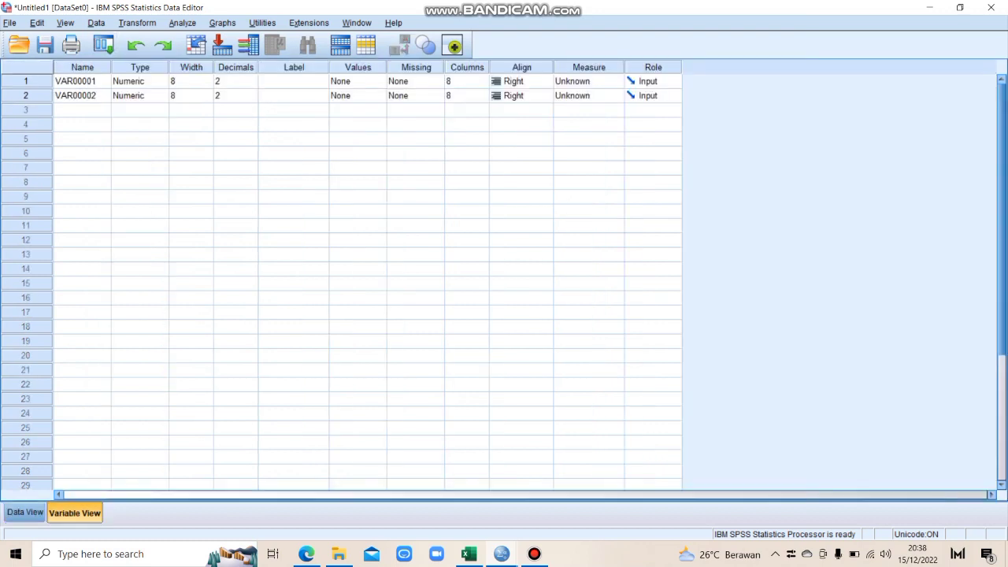
click(82, 81)
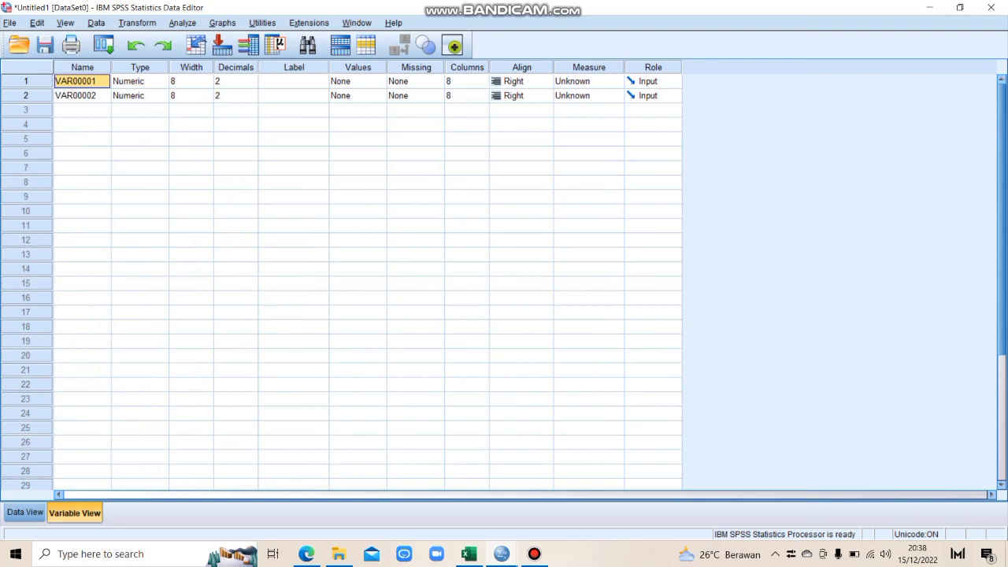
text(PENDIDIKAN)
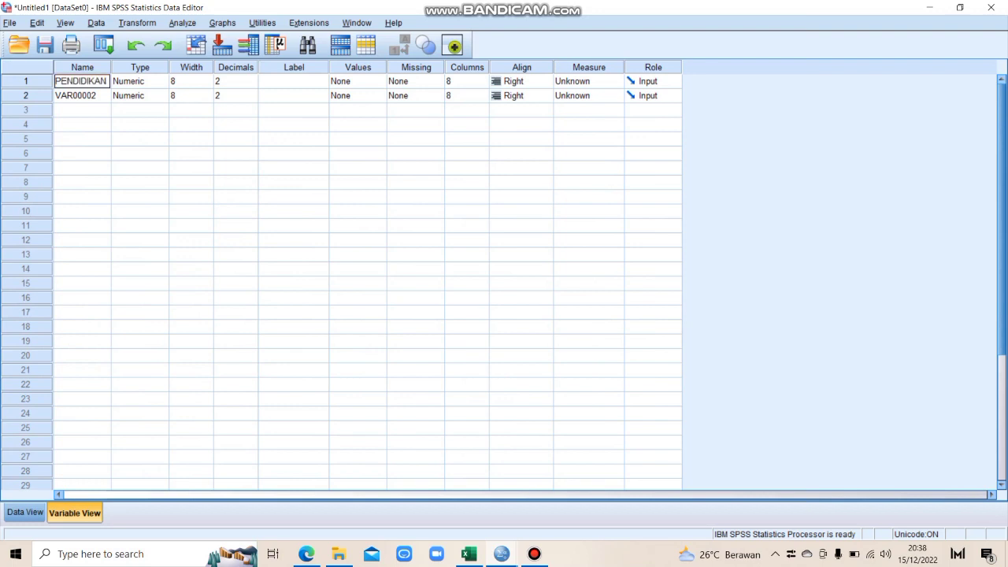
key(Return)
text(PEKERJAAN)
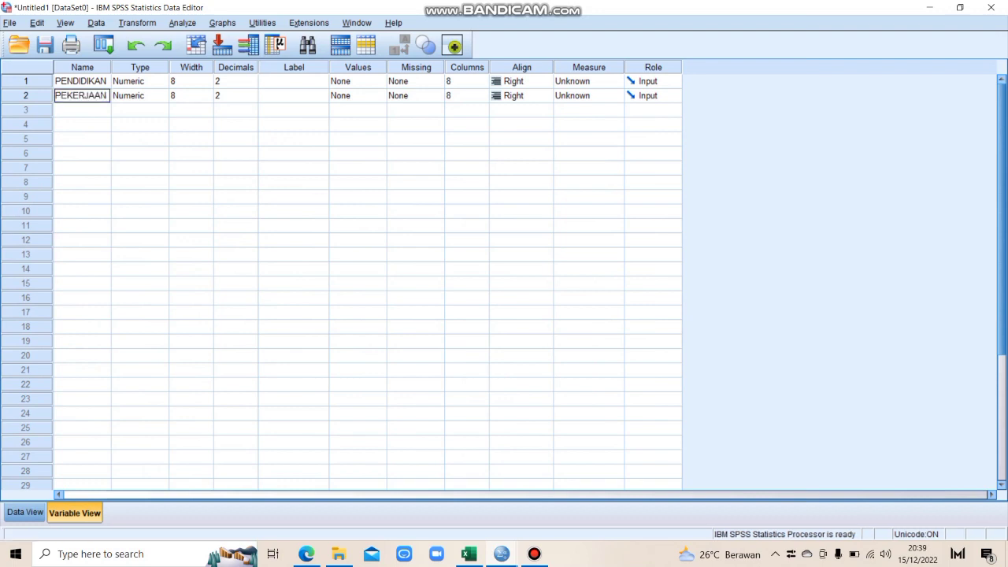
- Label the PENDIDIKAN variable "pendidikan" and the PEKERJAAN variable "pekerjaan"
click(294, 81)
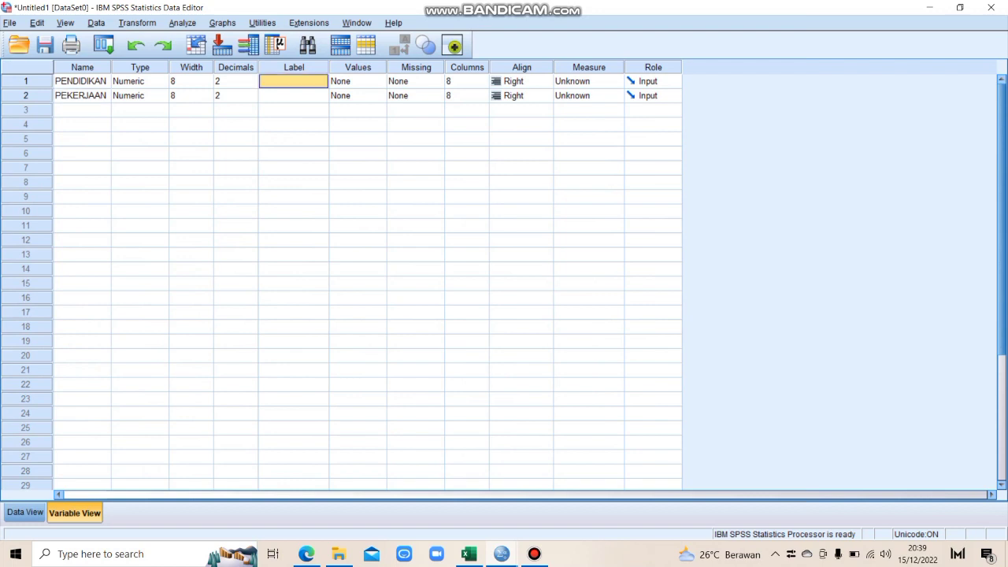
double_click(294, 81)
text(p)
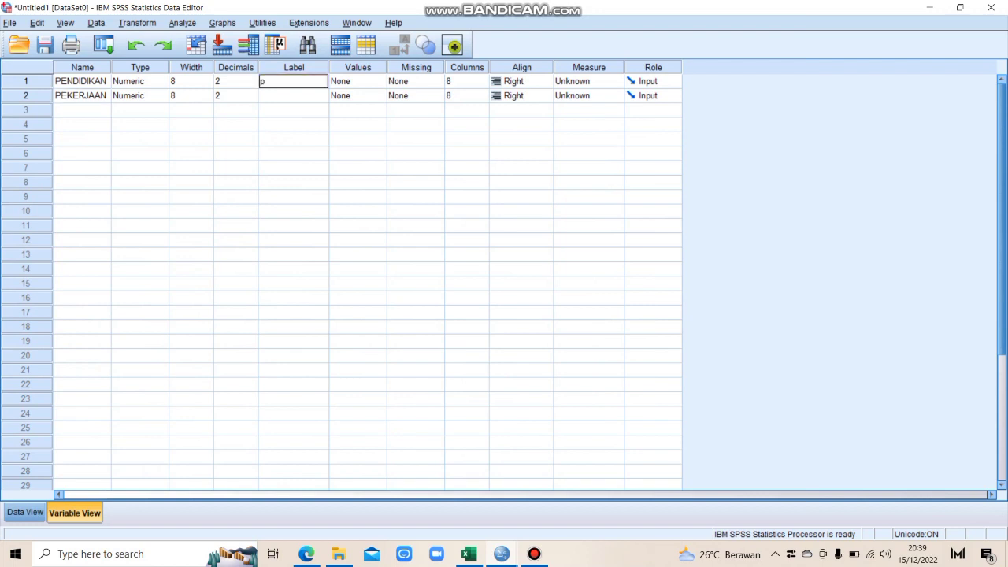
text(endidikan)
key(Return)
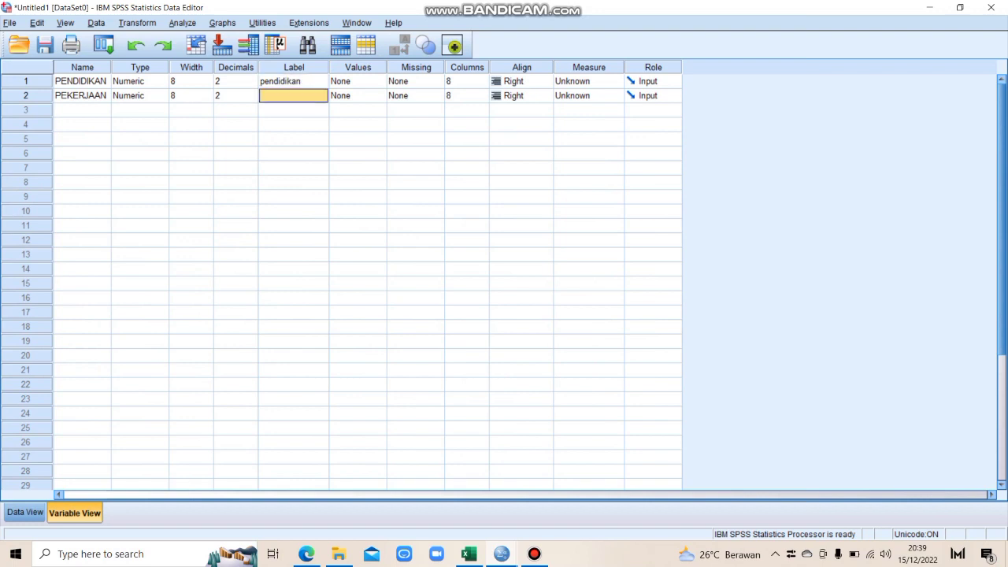
text(p)
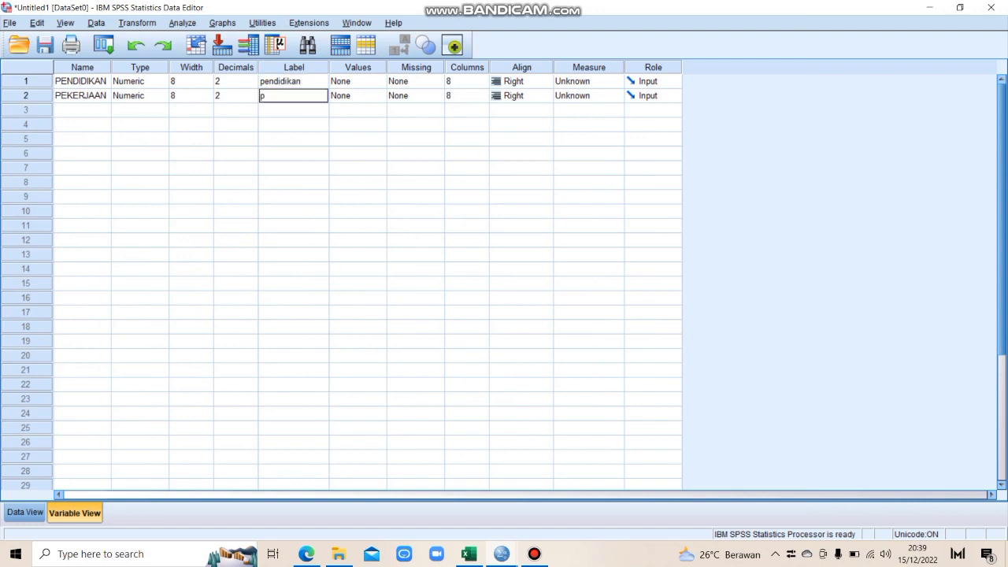
text(ekerjaa)
- Add the value label S1 for value 1 of the PENDIDIKAN variable
click(377, 82)
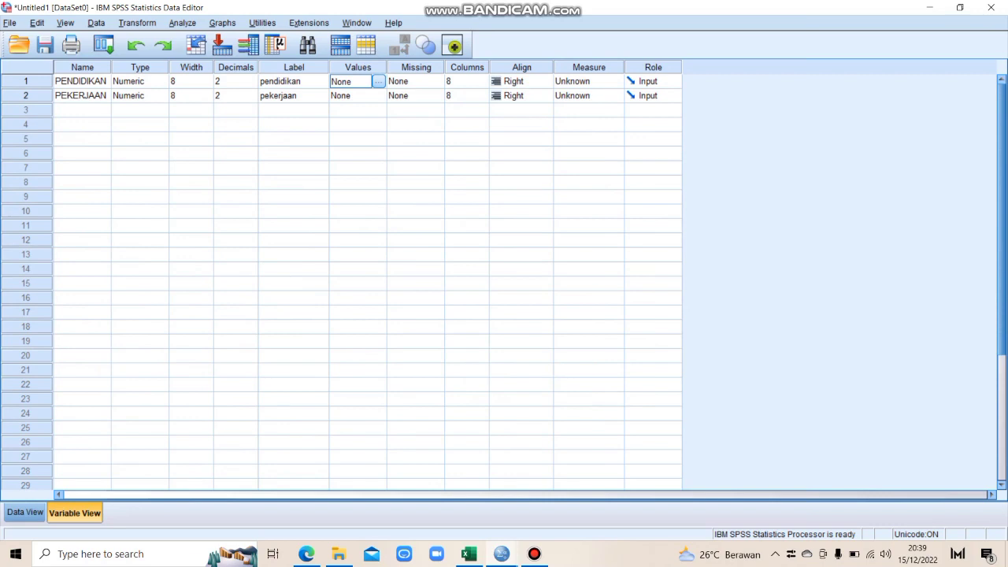
click(378, 82)
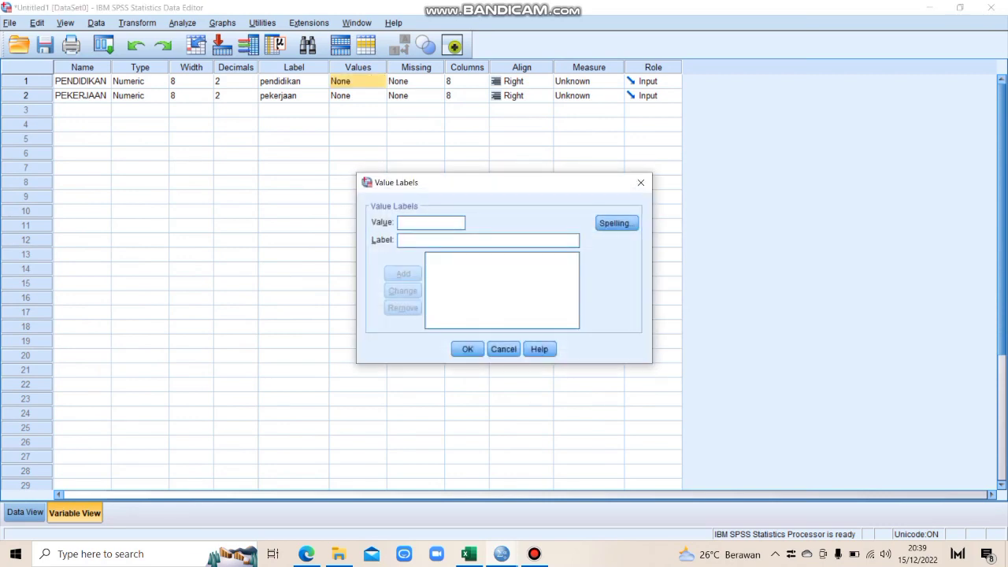
text(1)
key(Tab)
text(s1)
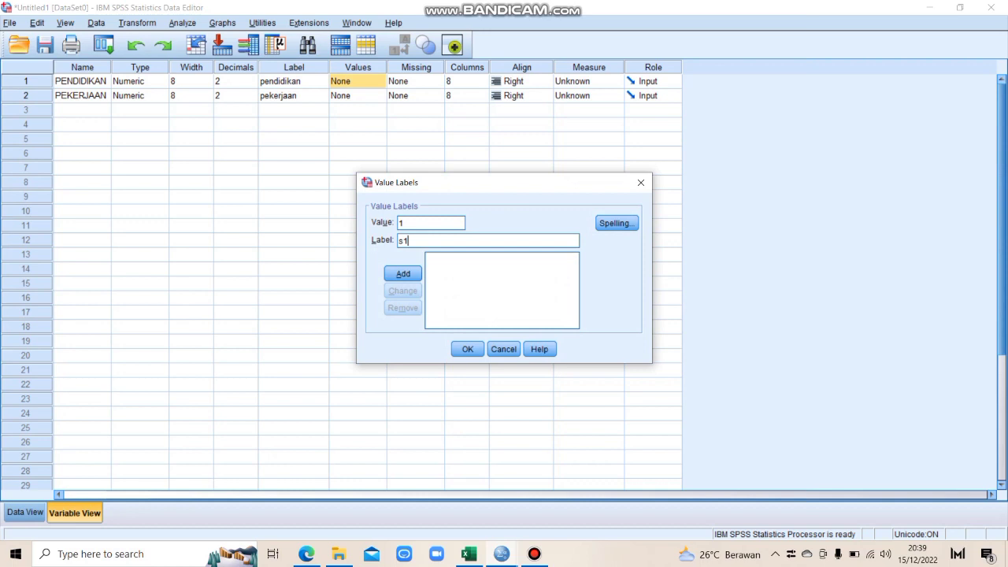
key(BackSpace)
key(BackSpace)
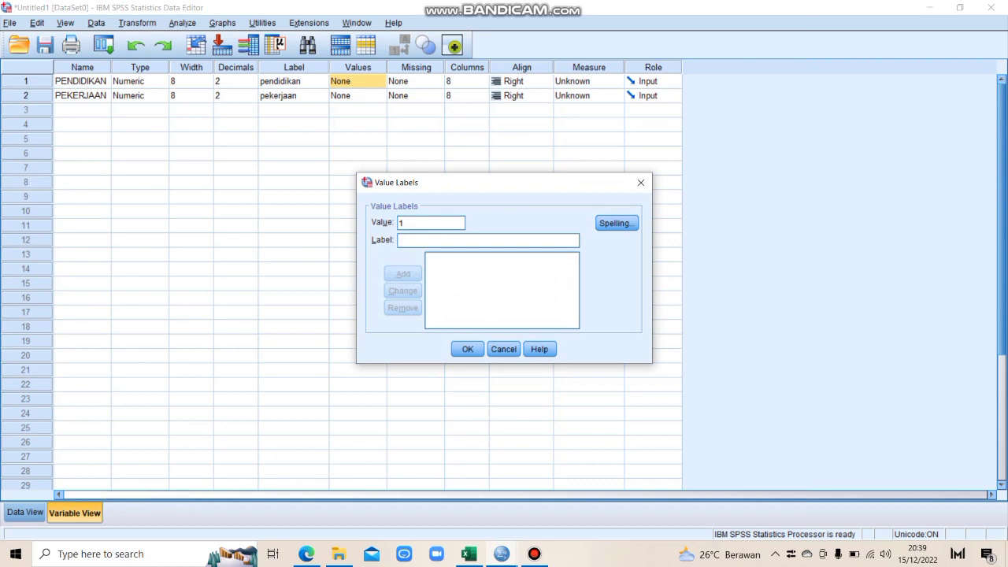
text(S1)
key(Return)
- Add the value labels 2 = S2 and 3 = S3 for PENDIDIKAN and apply the label set
text(2)
key(Tab)
text(S2)
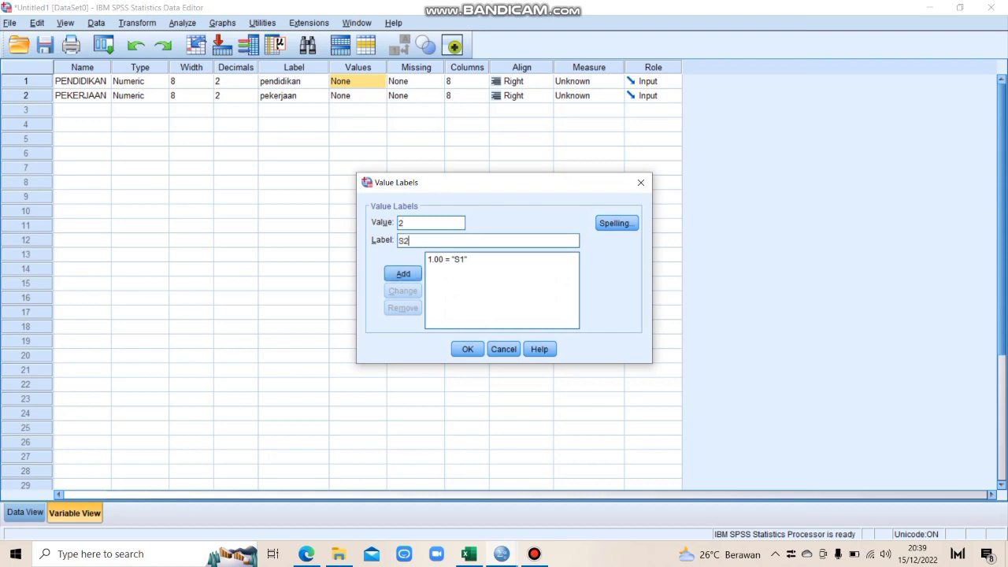
key(Return)
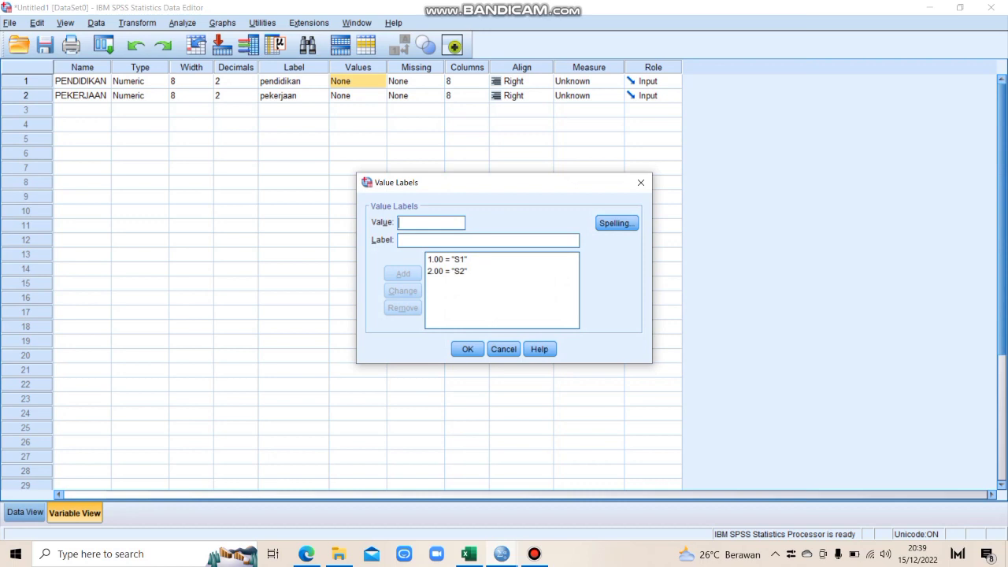
text(3)
key(Tab)
text(S3)
key(Return)
key(Return)
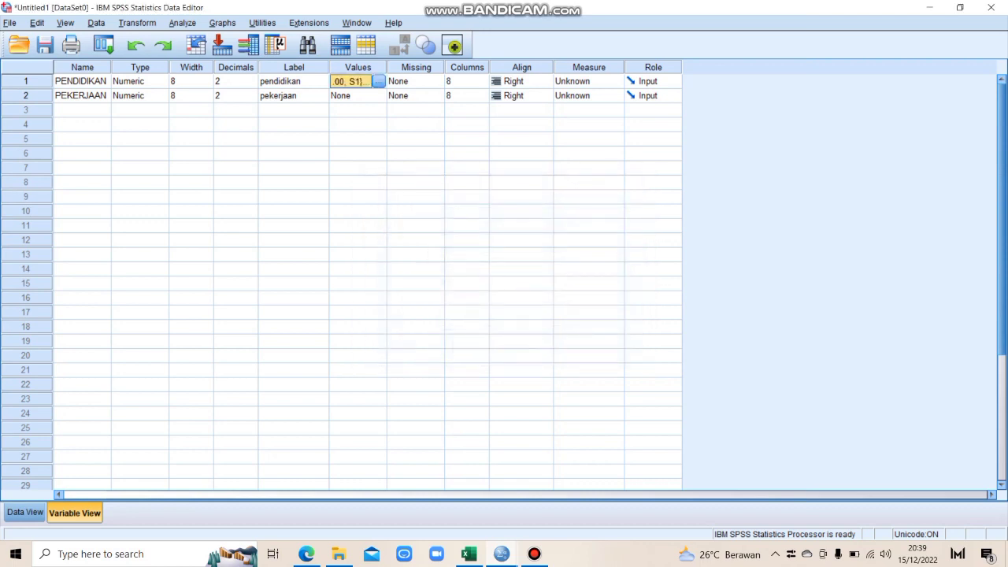
- Define the value labels 1 = PNS and 2 = WIRASWASTA for the PEKERJAAN variable
click(356, 95)
click(379, 95)
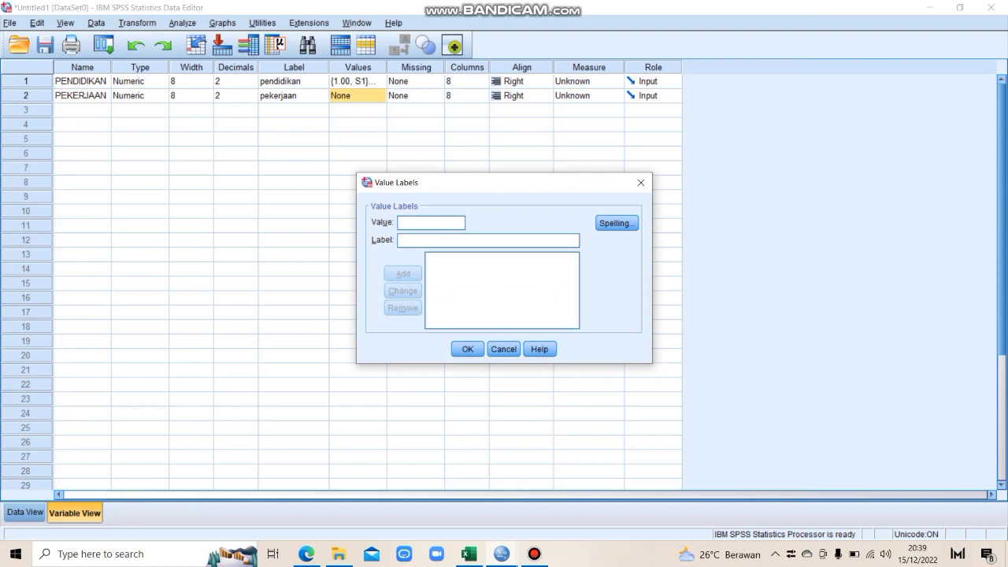
text(1)
key(Tab)
text(PNA)
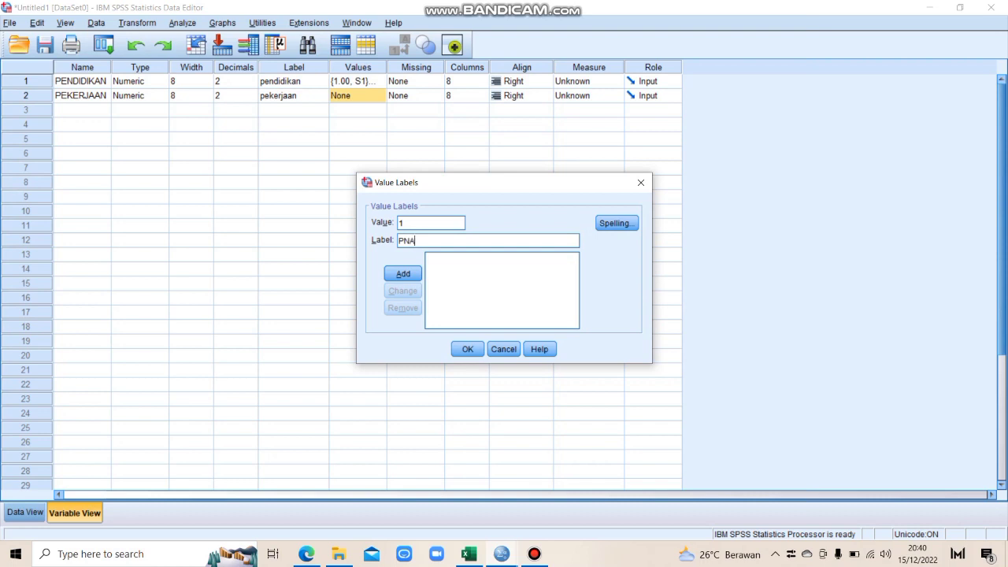
key(BackSpace)
text(S)
key(Return)
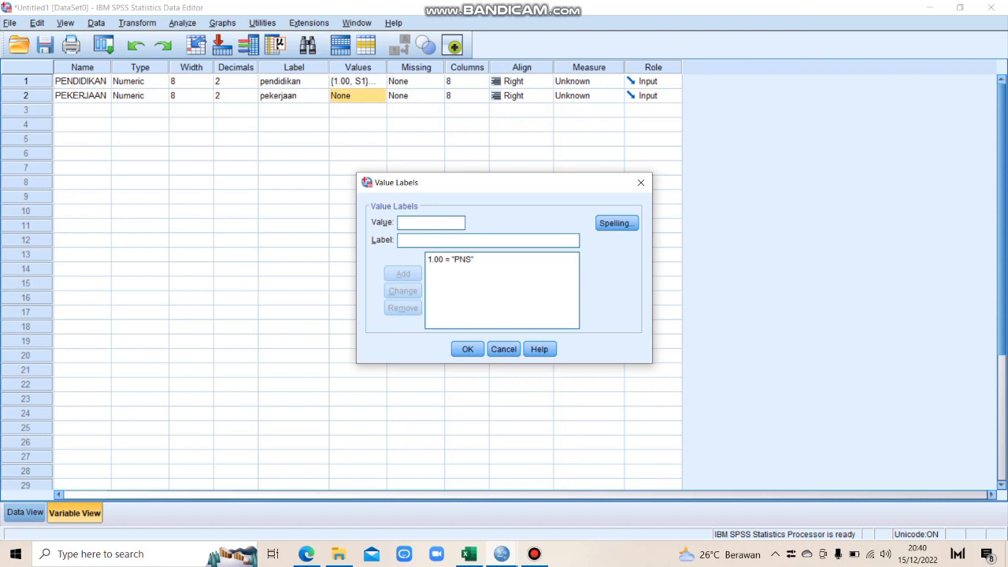
text(2WI)
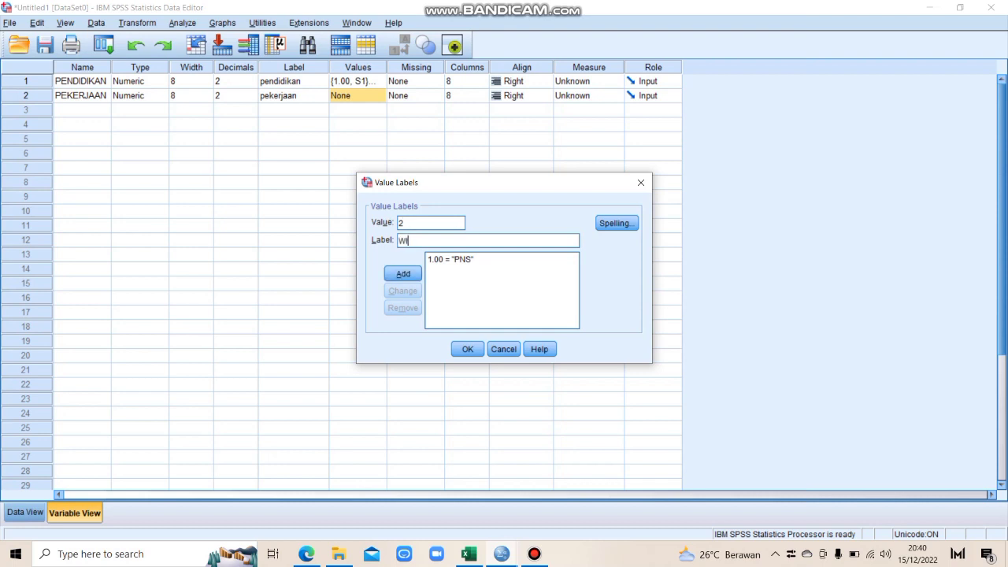
text(RASWASTA)
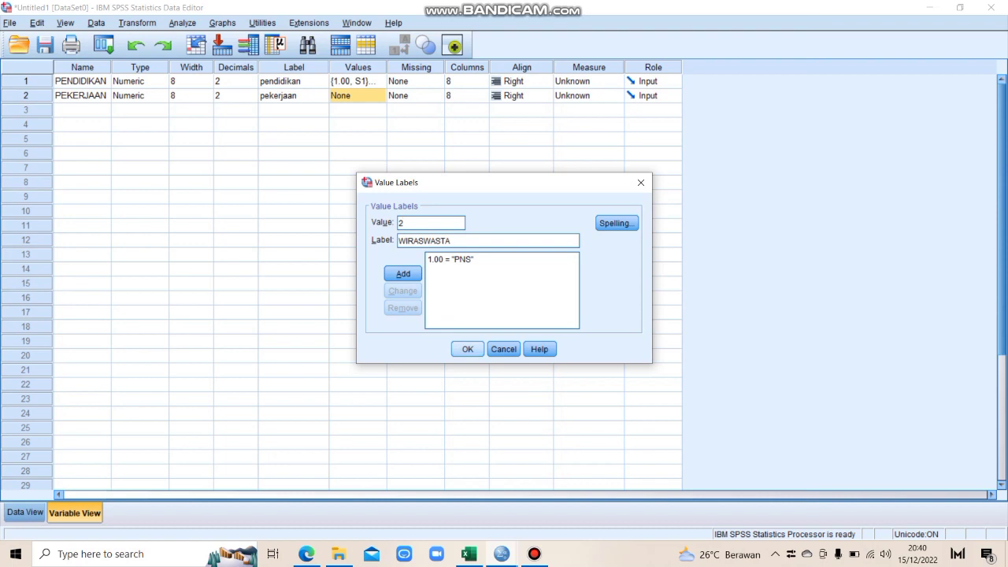
key(Return)
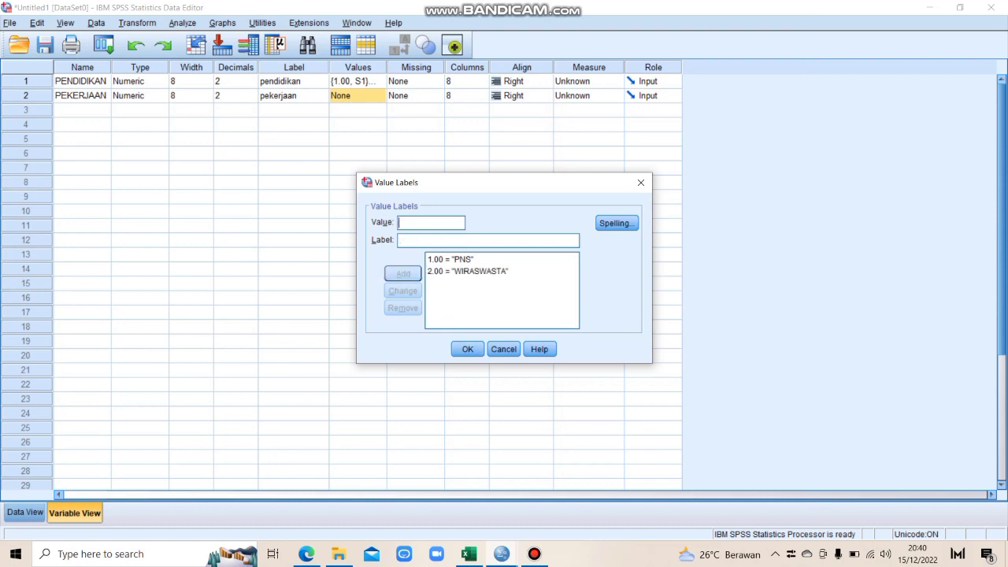
key(Return)
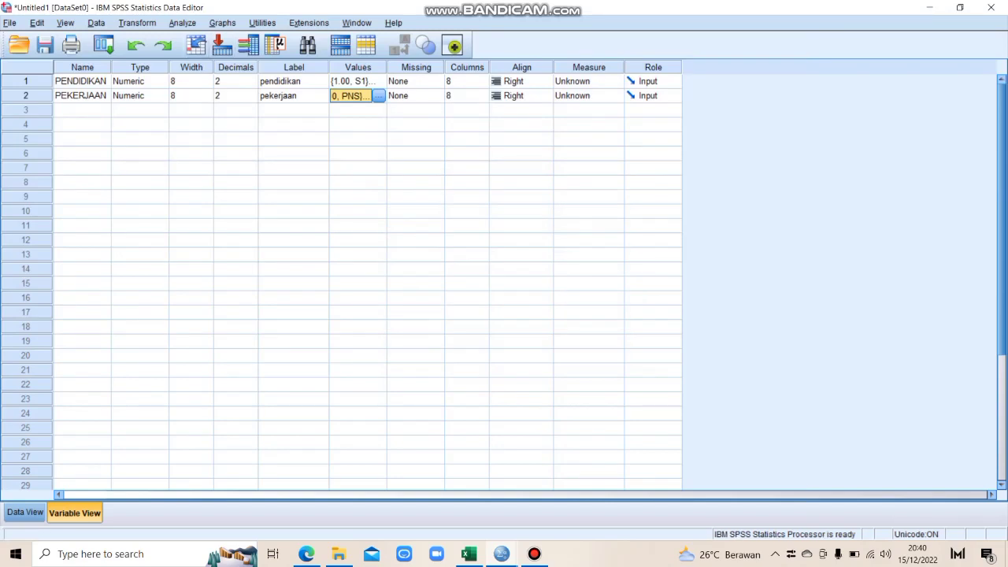
- Set up a Crosstabs analysis with pendidikan as the row variable and pekerjaan as the column variable
key(alt+a)
key(Down)
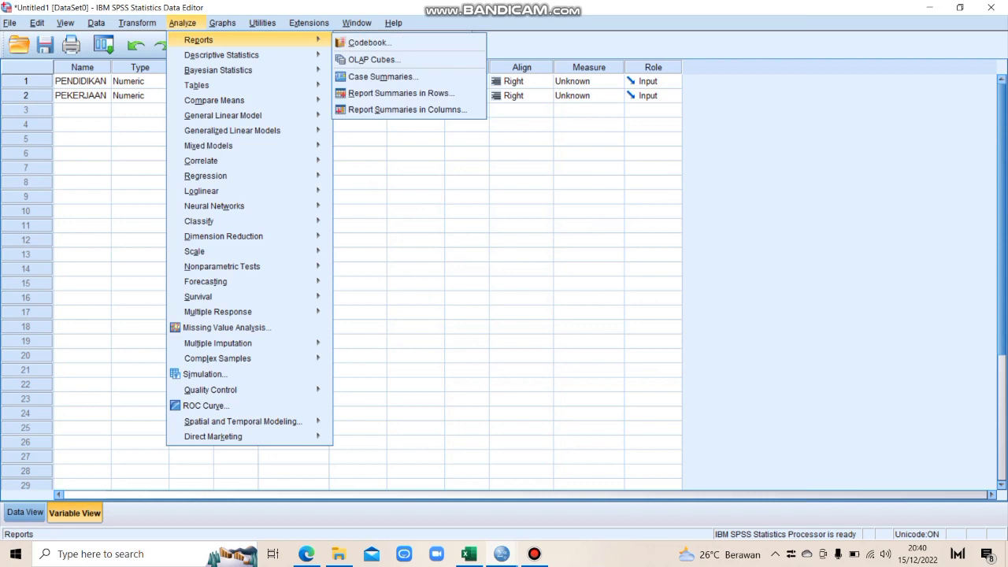
key(Down)
key(Right)
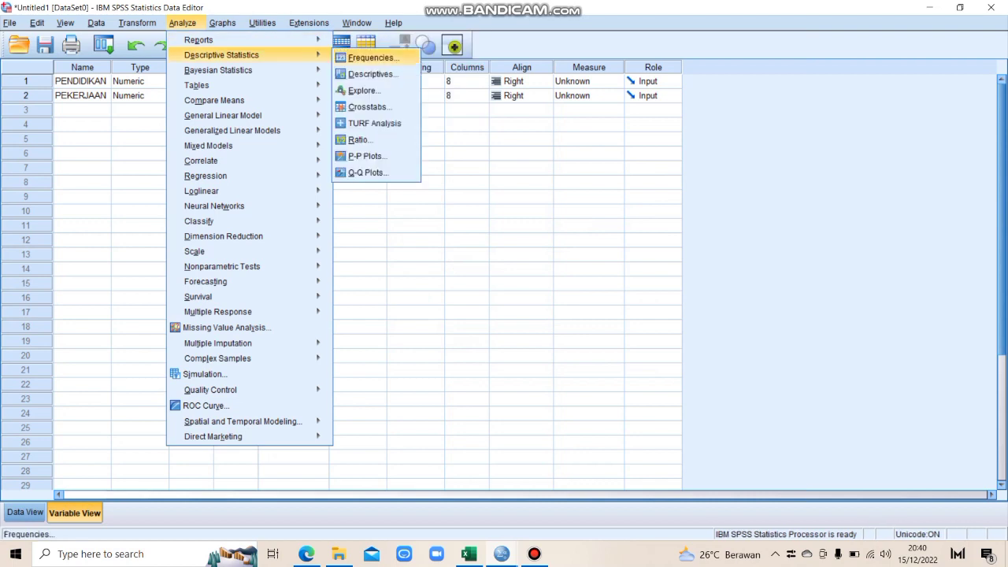
key(Down)
key(Down)
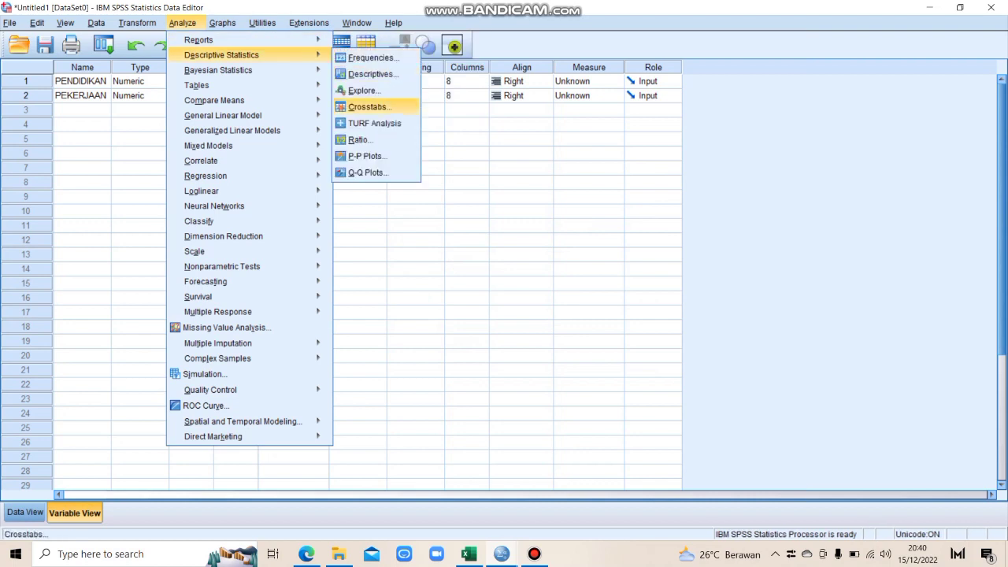
key(Return)
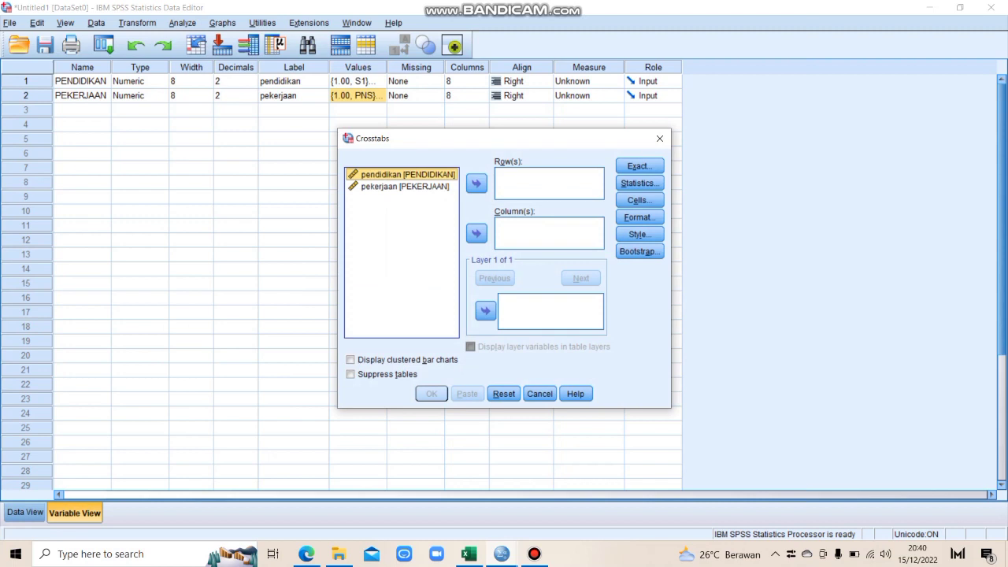
click(476, 183)
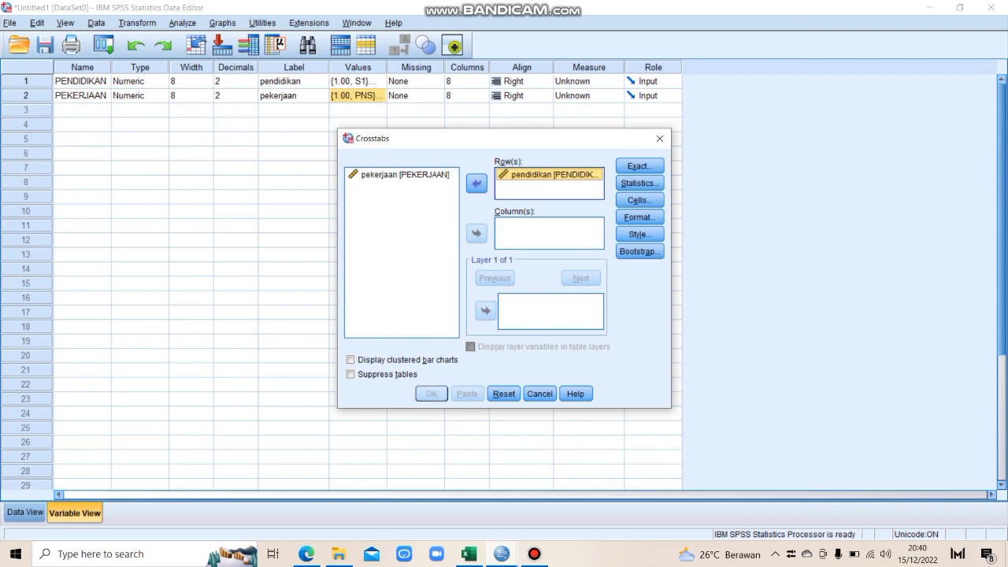
click(405, 175)
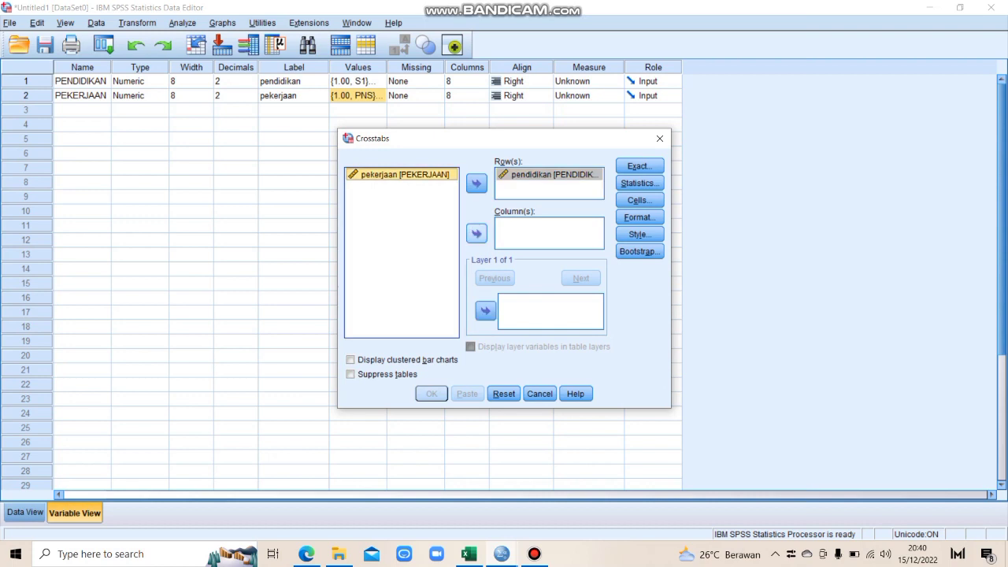
click(476, 233)
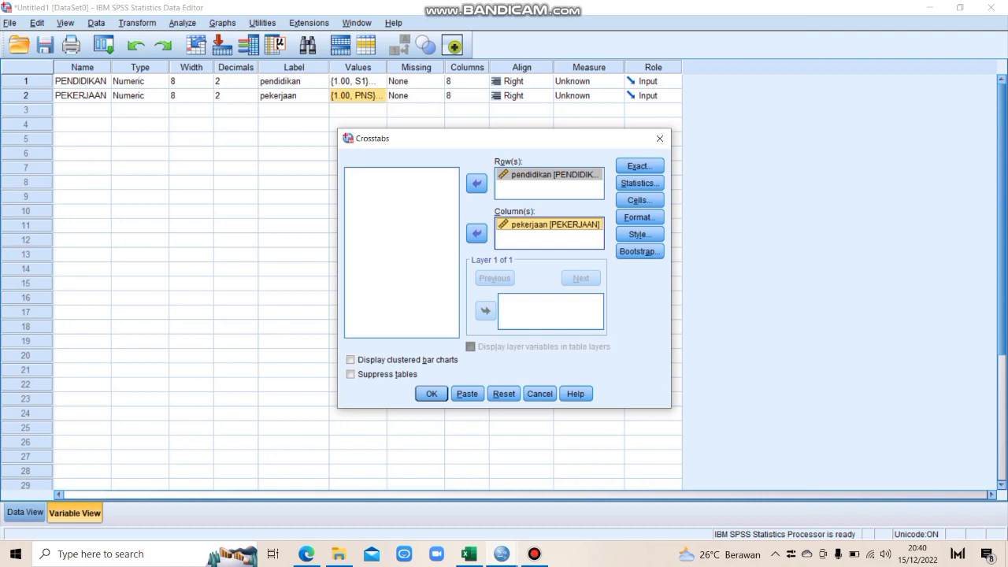
- Include the Chi-square and Contingency coefficient statistics and run the Crosstabs analysis
click(640, 182)
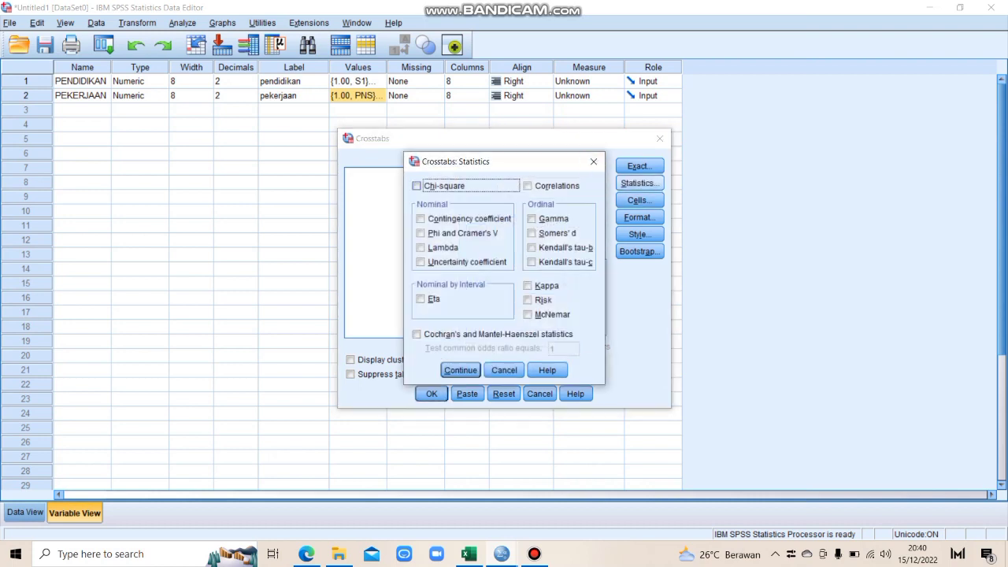
click(417, 186)
click(421, 218)
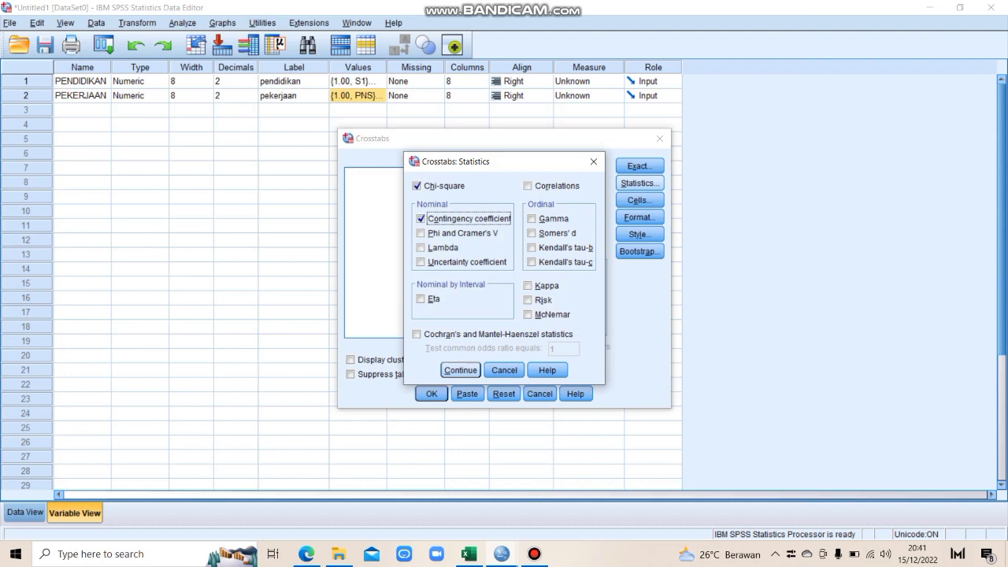
click(460, 370)
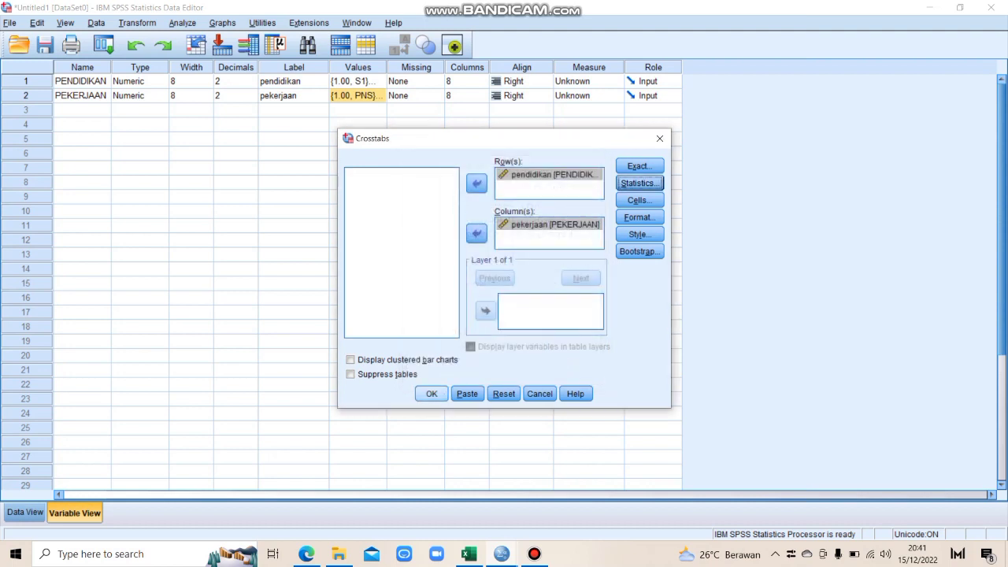
click(432, 394)
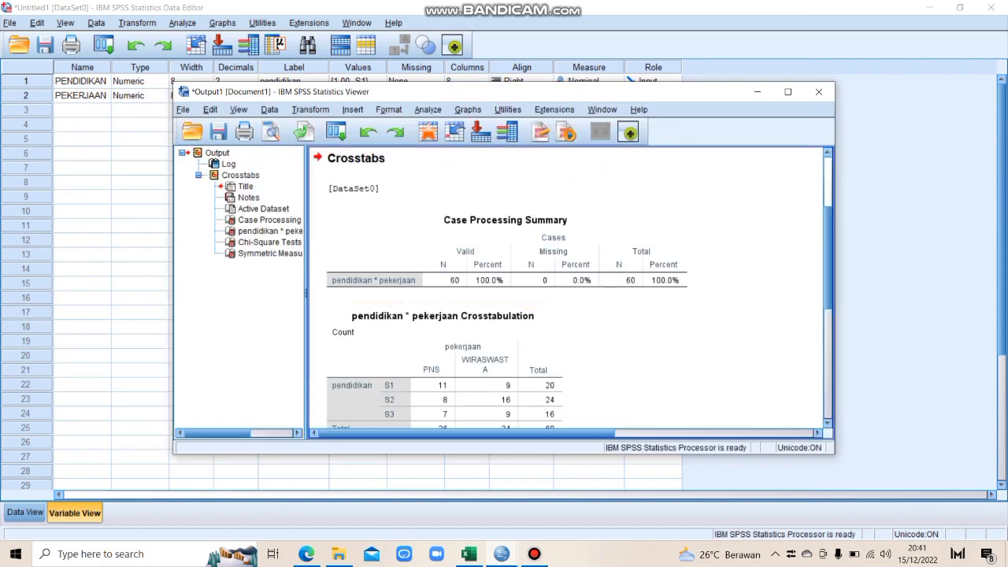
- Review the crosstabulation and Chi-Square Tests tables in the Crosstabs output
scroll(567, 289, down, 3)
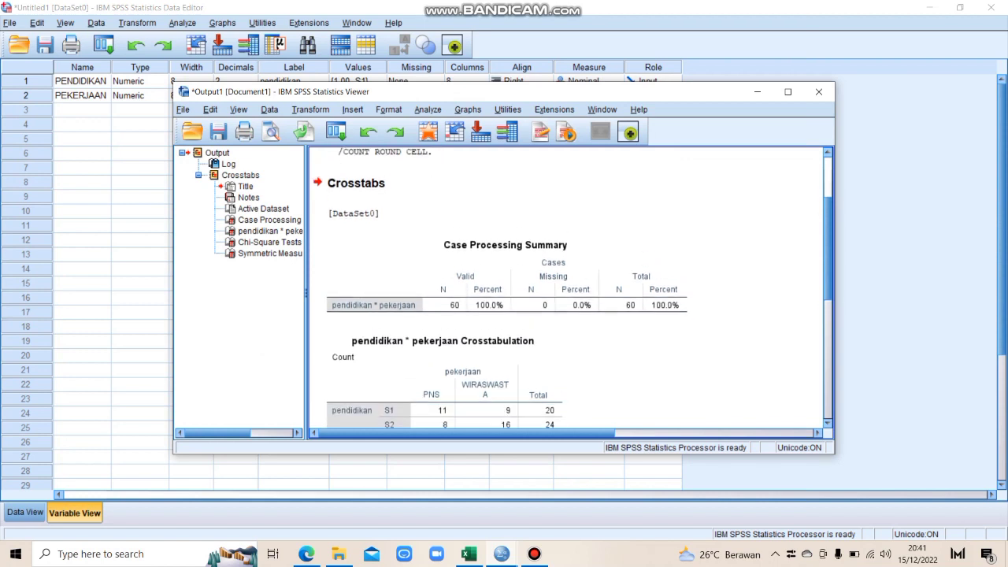
scroll(567, 289, down, 5)
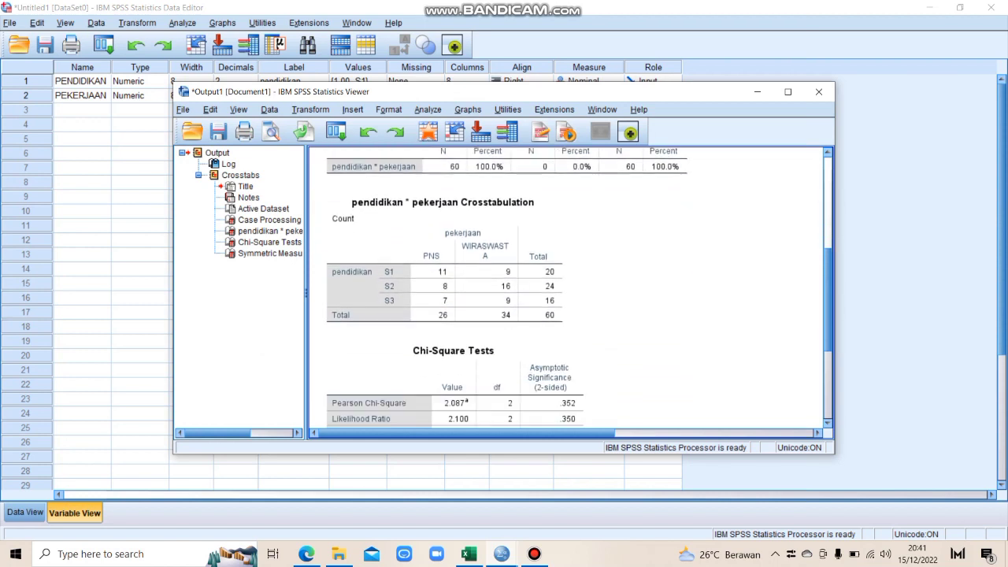
scroll(566, 289, down, 1)
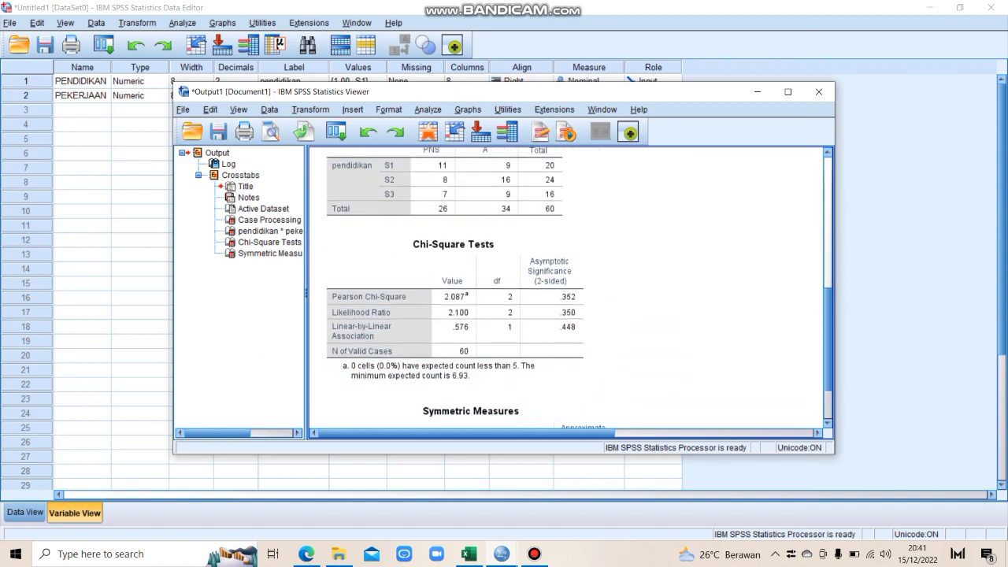
scroll(567, 289, up, 1)
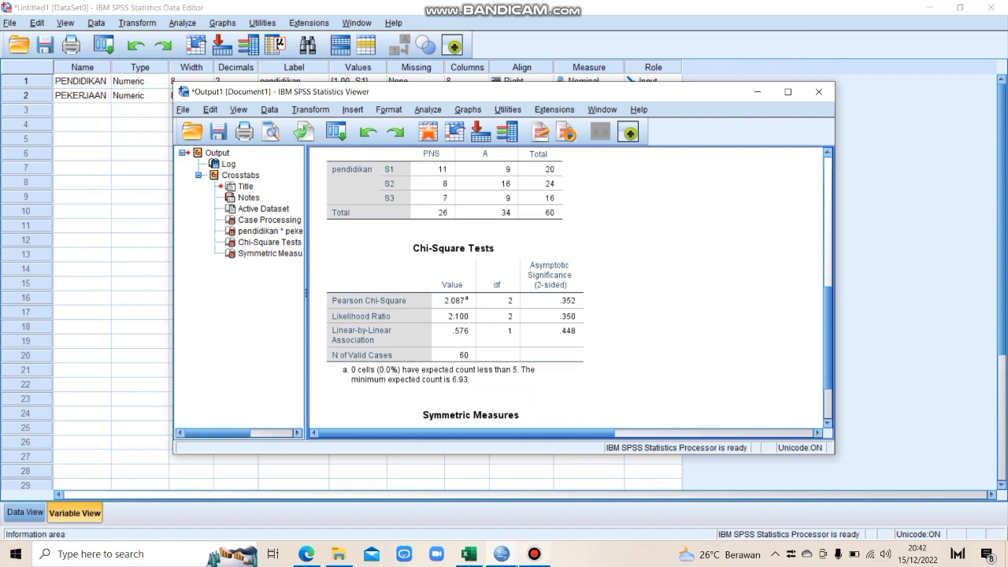
click(534, 553)
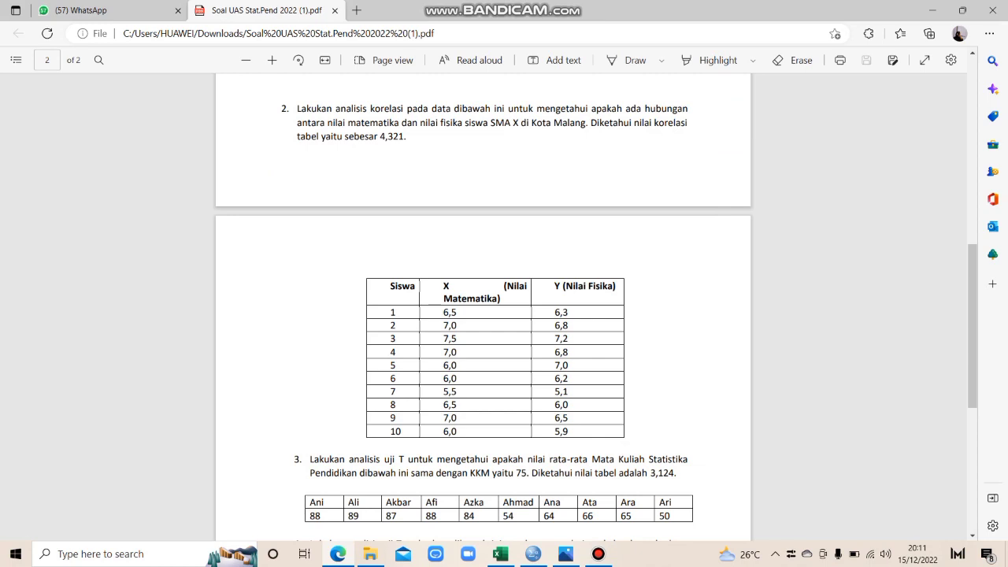
- Examine the mathematics and physics score table in the PDF, and switch to Excel to check the same data on Sheet2
drag(390, 285, 567, 432)
click(666, 370)
key(alt+Tab)
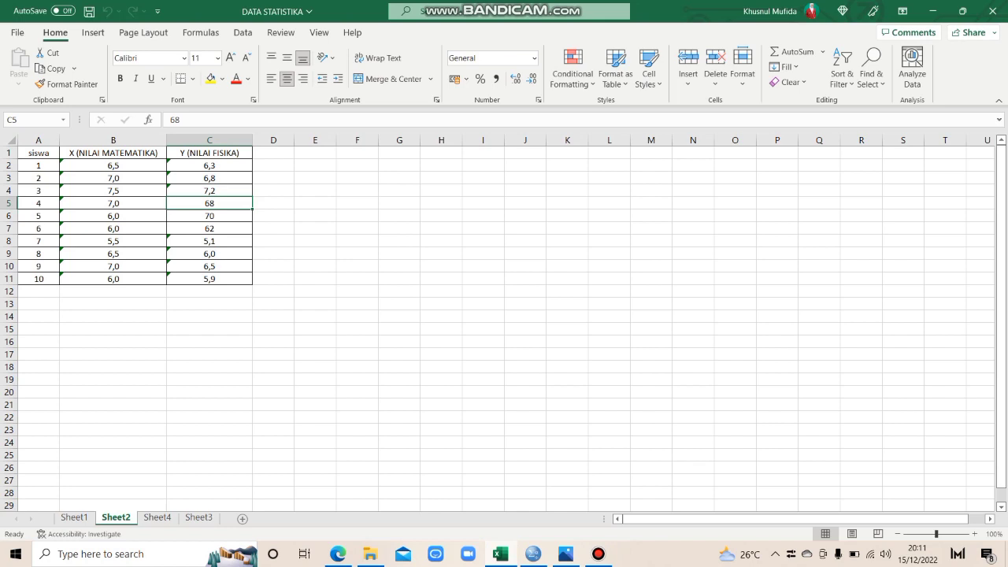
drag(112, 166, 209, 253)
click(273, 216)
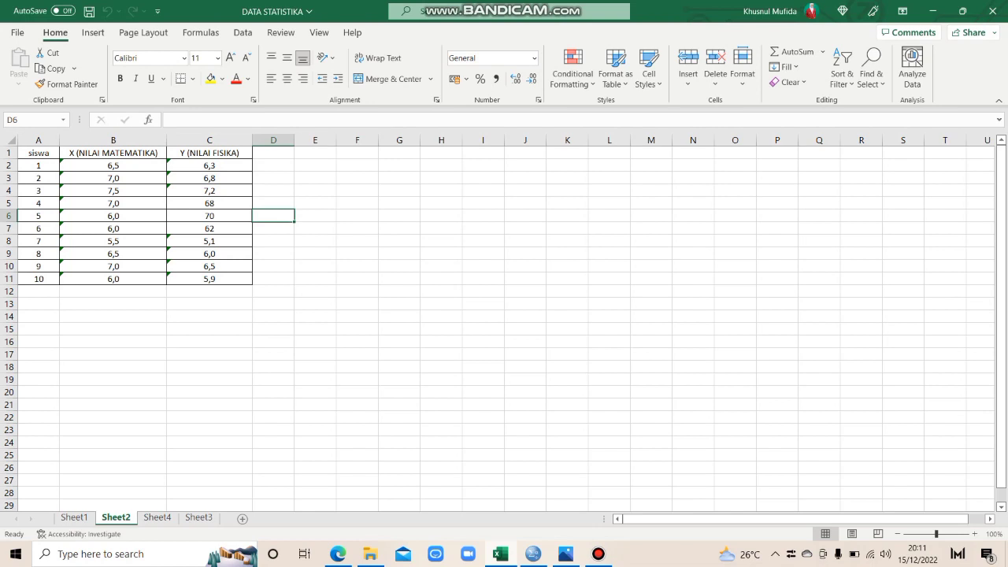
click(112, 166)
drag(113, 165, 209, 279)
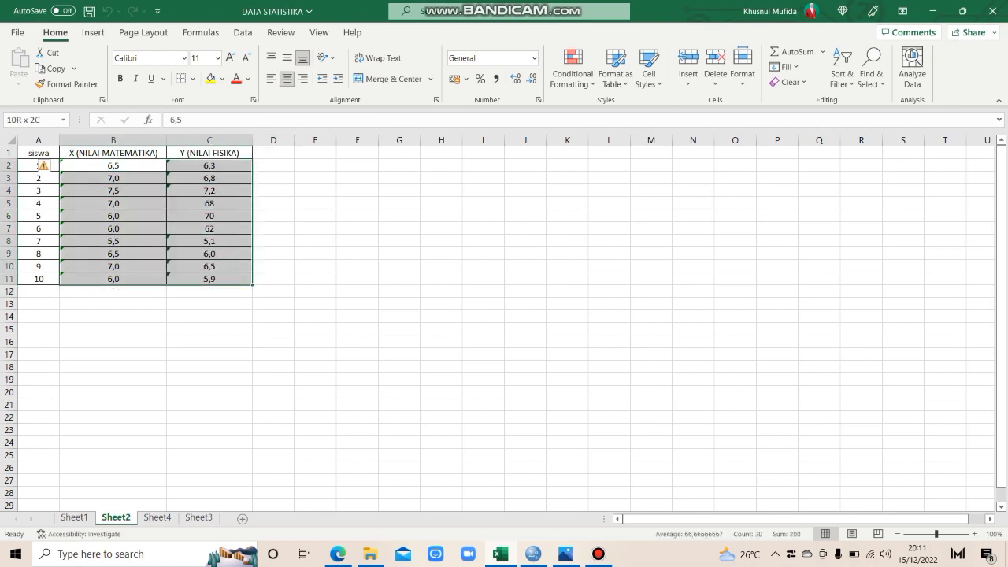
click(399, 417)
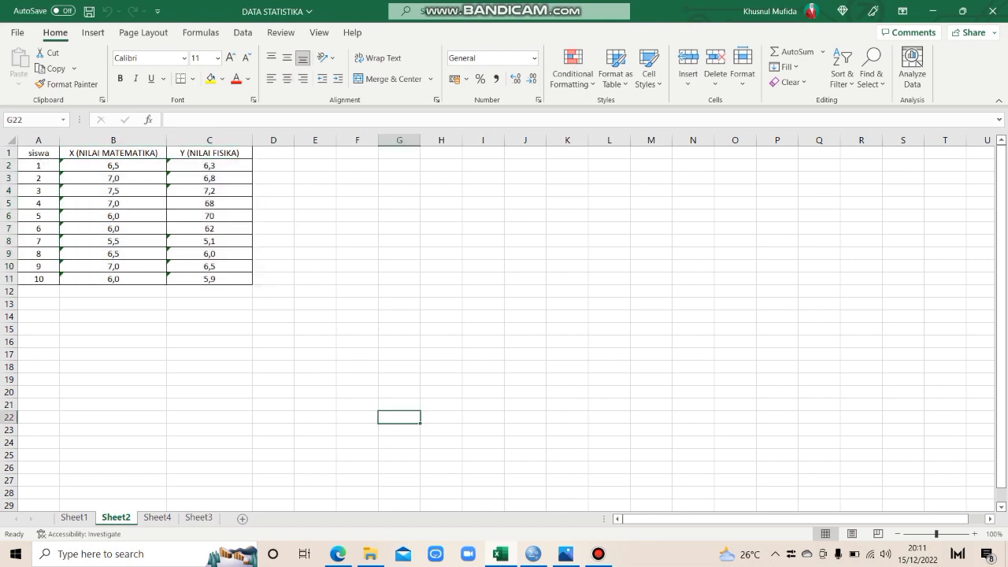
- Copy the mathematics and physics scores in B2:C11 of Sheet2 and paste them into the empty SPSS dataset from the first cell
drag(113, 165, 209, 279)
key(ctrl+c)
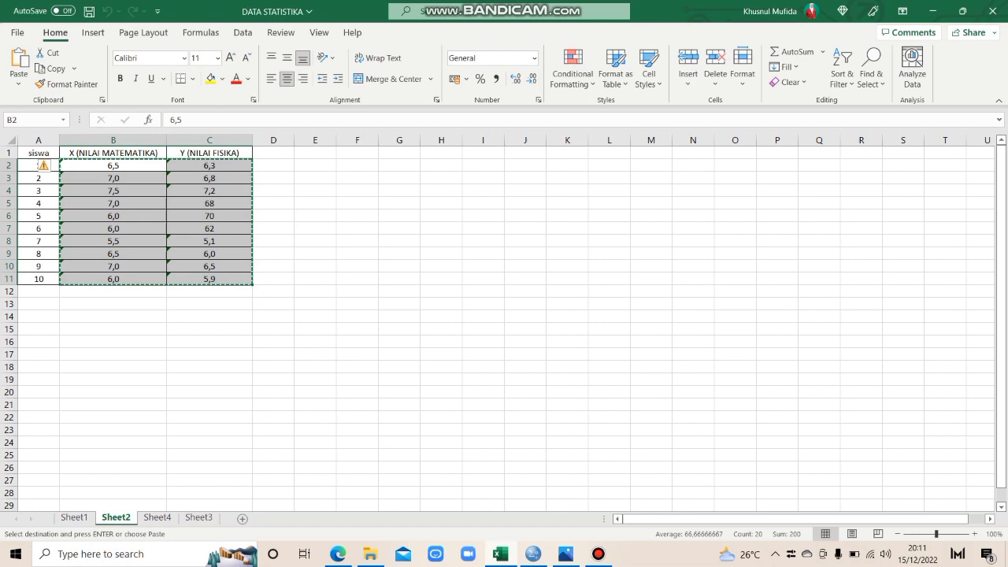
key(alt+Tab)
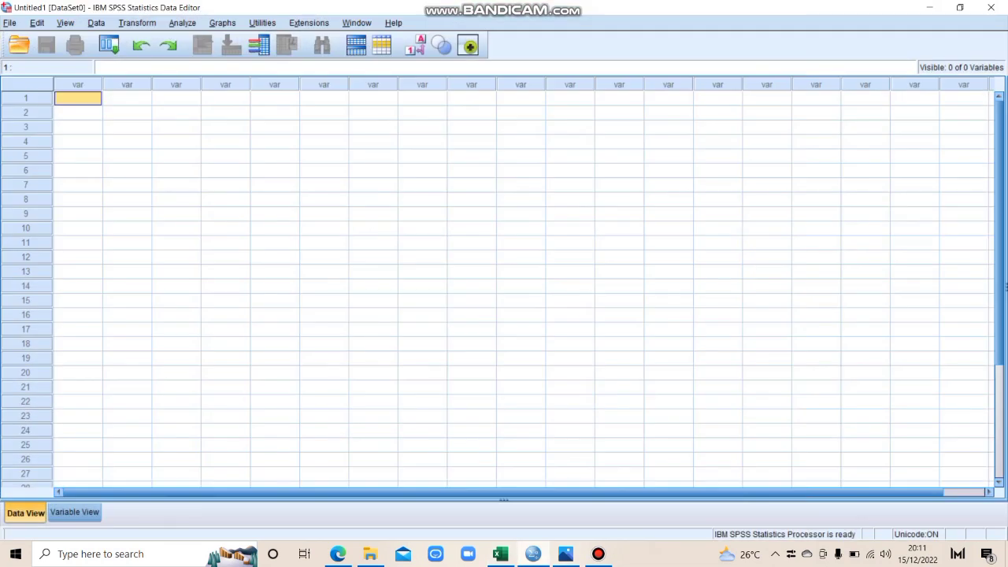
key(ctrl+v)
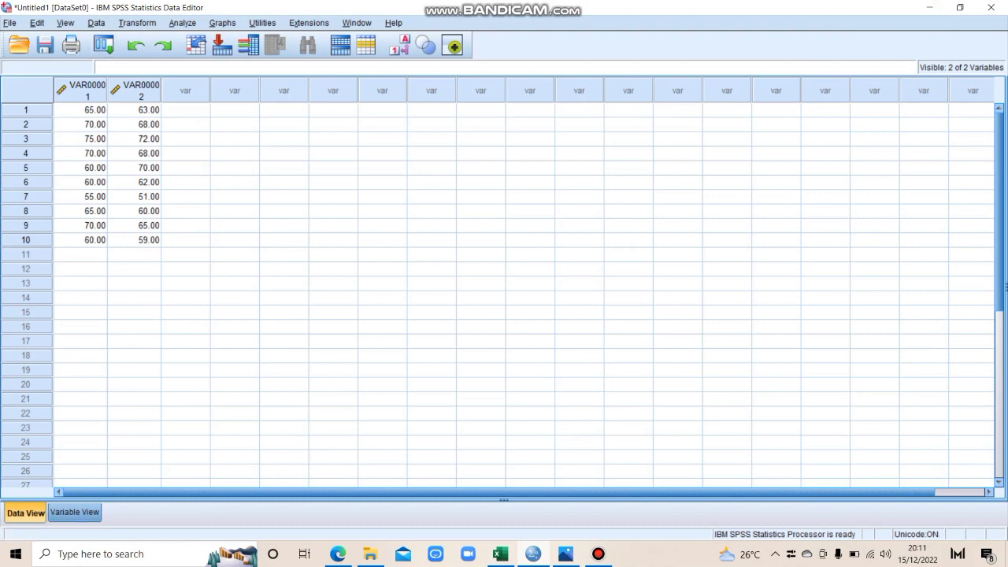
- Rename the first variable x and the second variable y
click(75, 512)
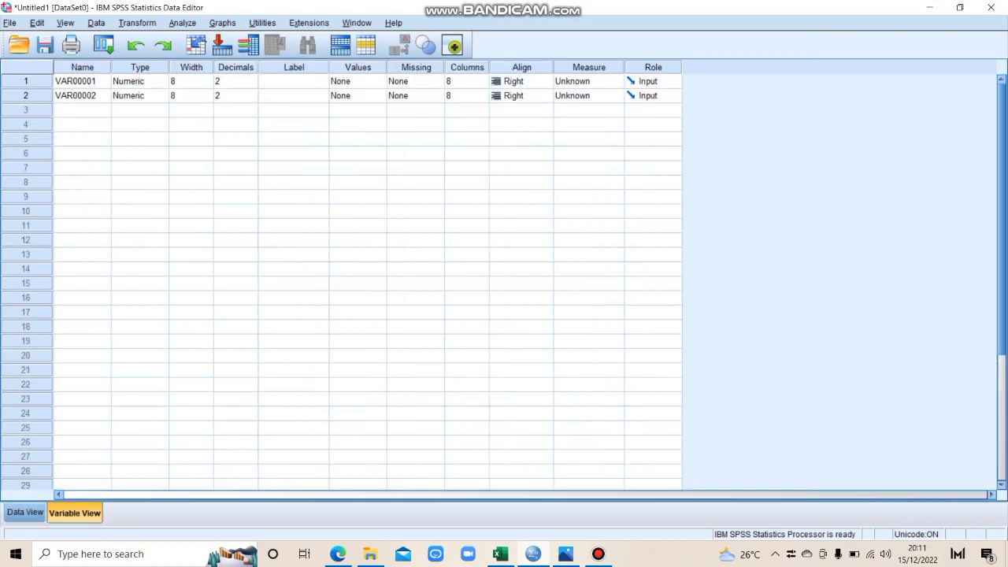
click(82, 81)
text(x)
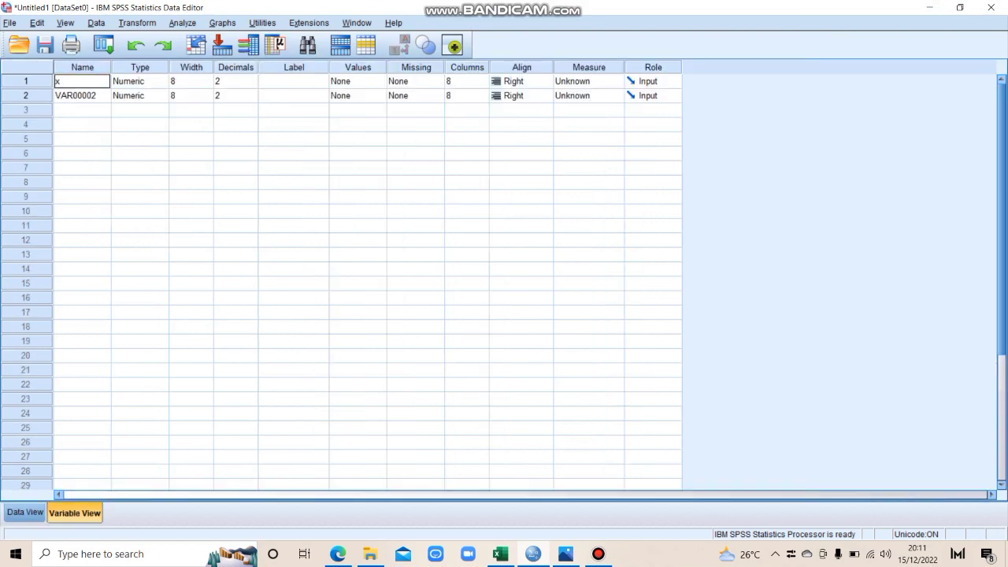
key(Return)
text(y)
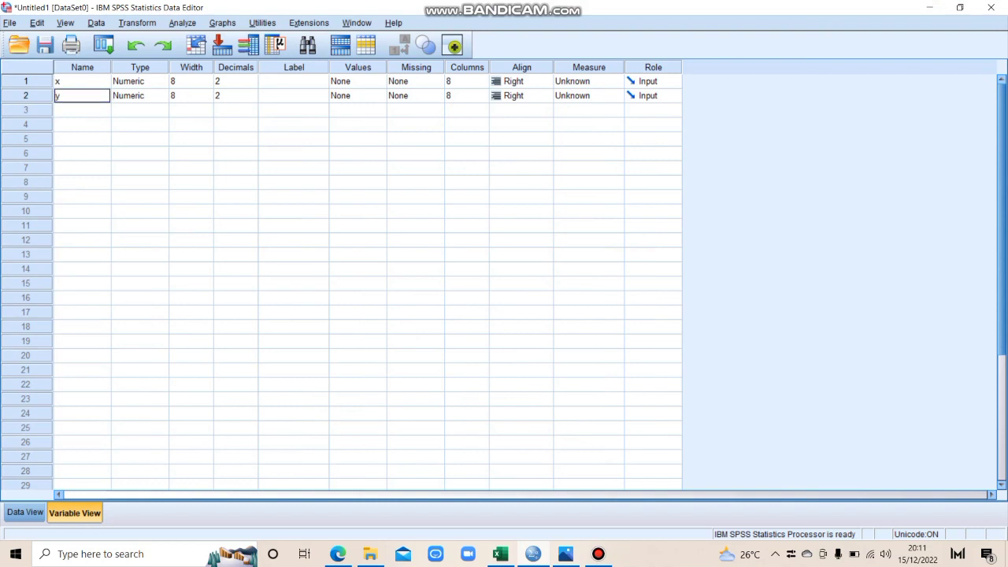
- Label variable x "matematika" and variable y "fisika"
key(Tab)
key(Tab)
key(Tab)
key(Tab)
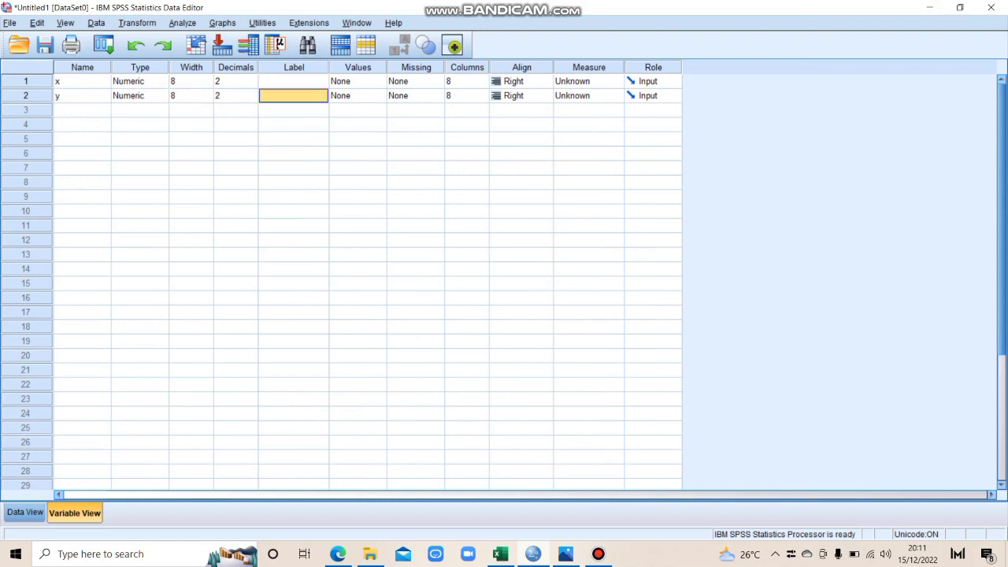
key(Up)
text(mat)
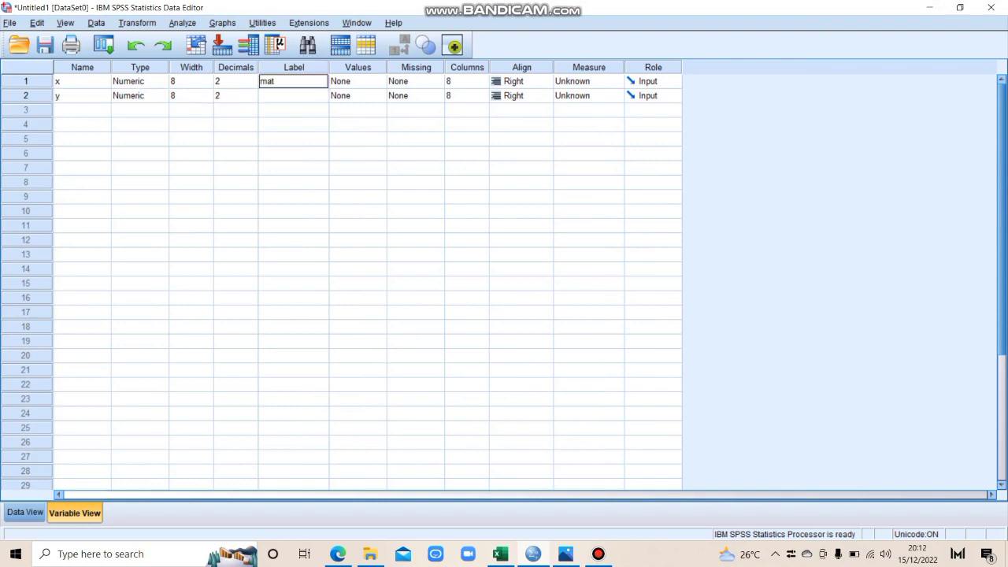
text(ematika)
key(Return)
text(fisika)
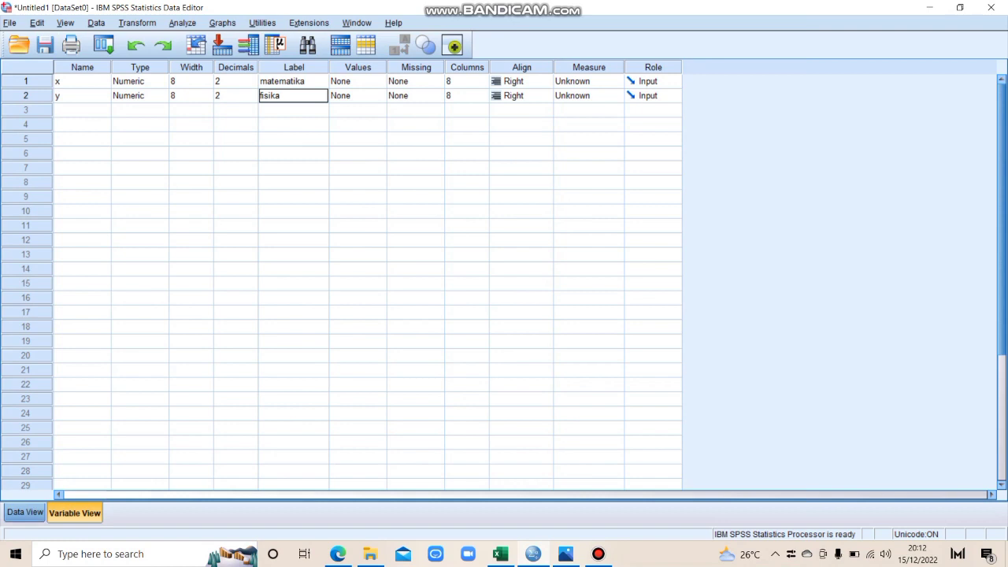
- Run a two-tailed Pearson bivariate correlation on matematika and fisika, with significant correlations flagged
key(ctrl+t)
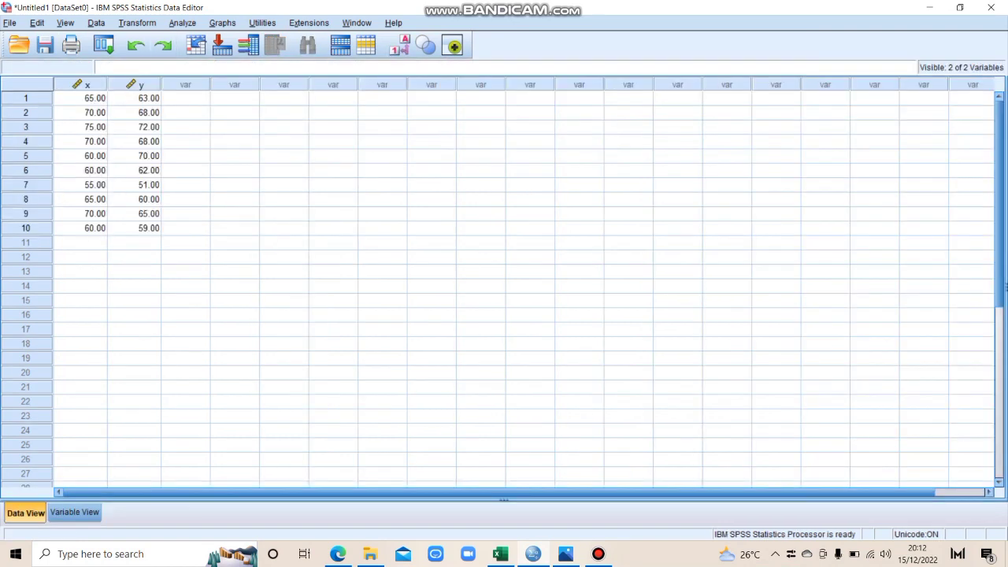
key(alt+a)
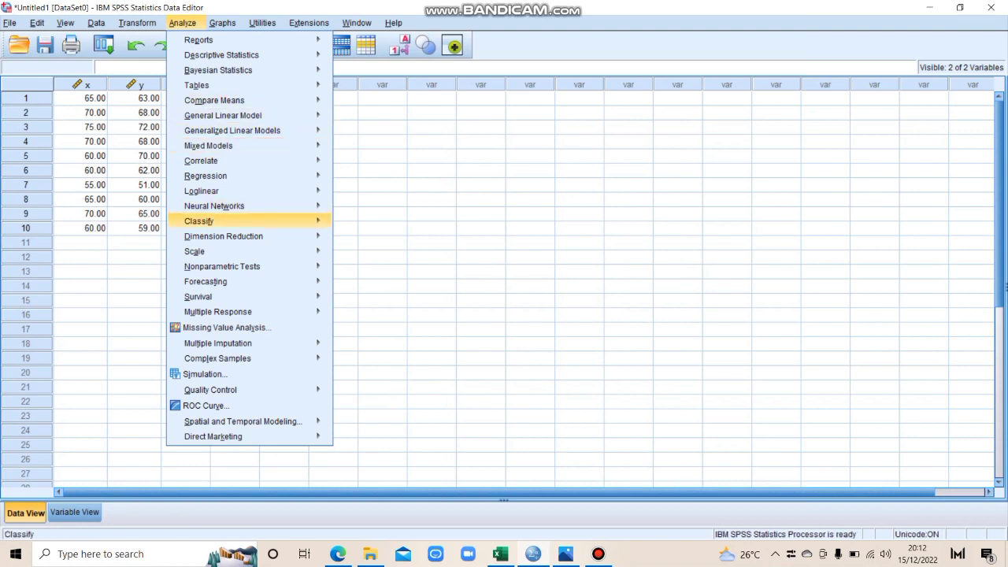
mouse_move(201, 161)
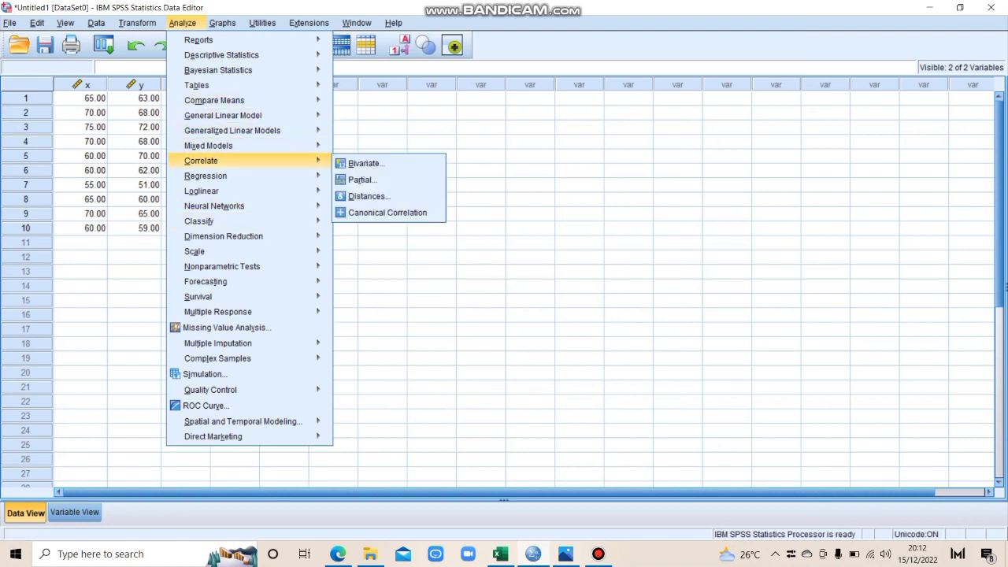
key(Right)
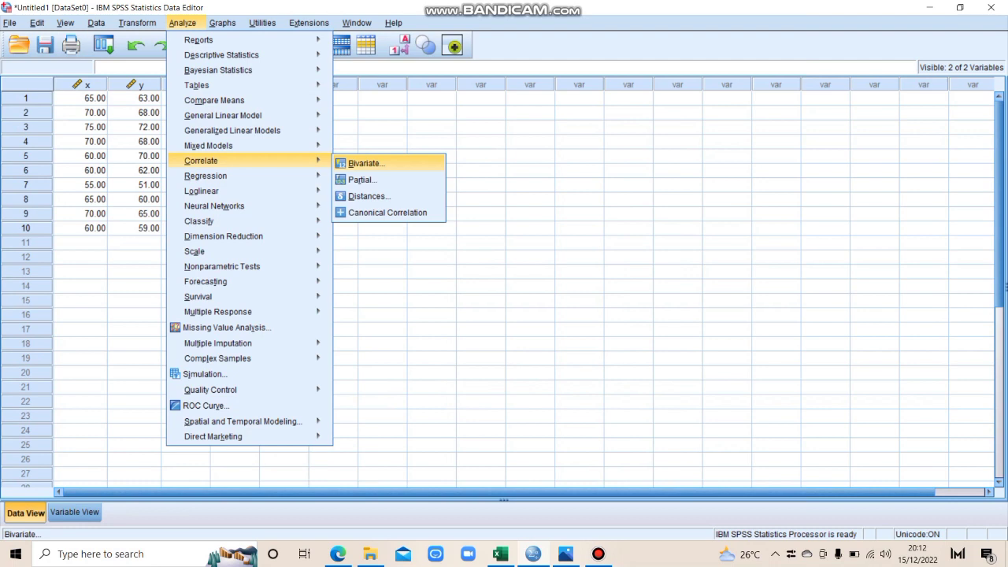
key(Return)
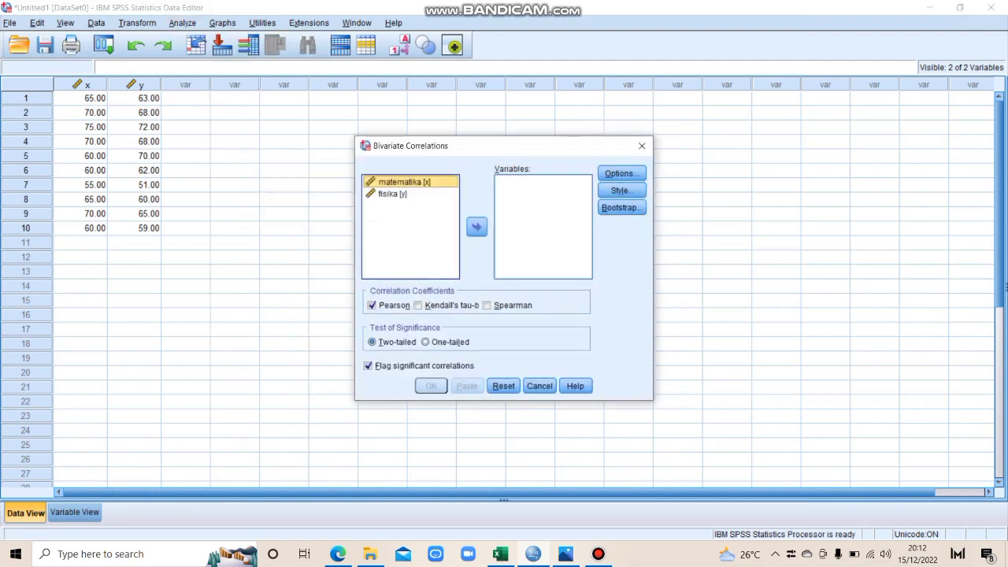
click(393, 194)
key(shift+Up)
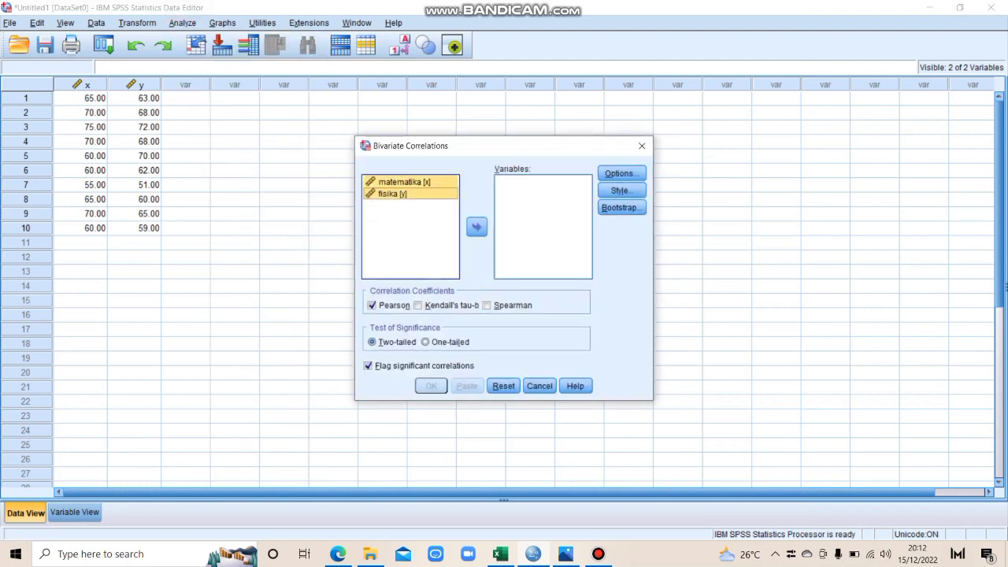
click(476, 226)
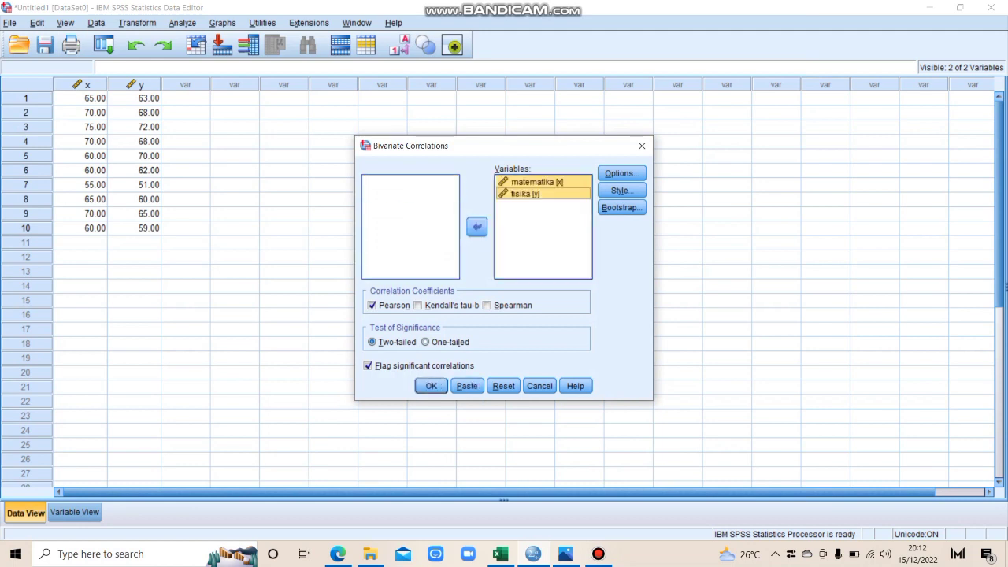
click(431, 386)
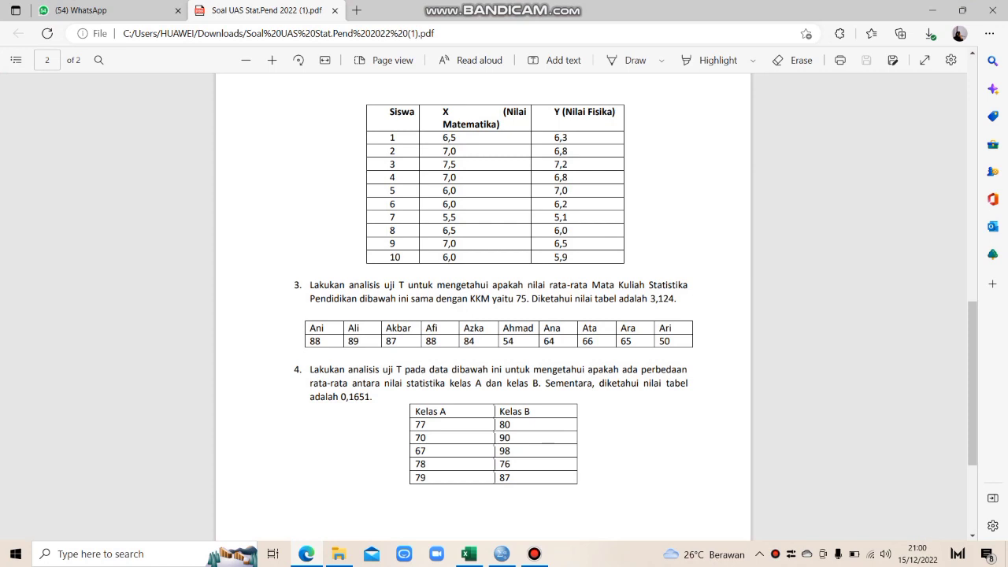
- Examine the row of ten question 3 scores in the PDF, and switch to Excel for the same data
drag(309, 341, 671, 341)
key(ctrl+c)
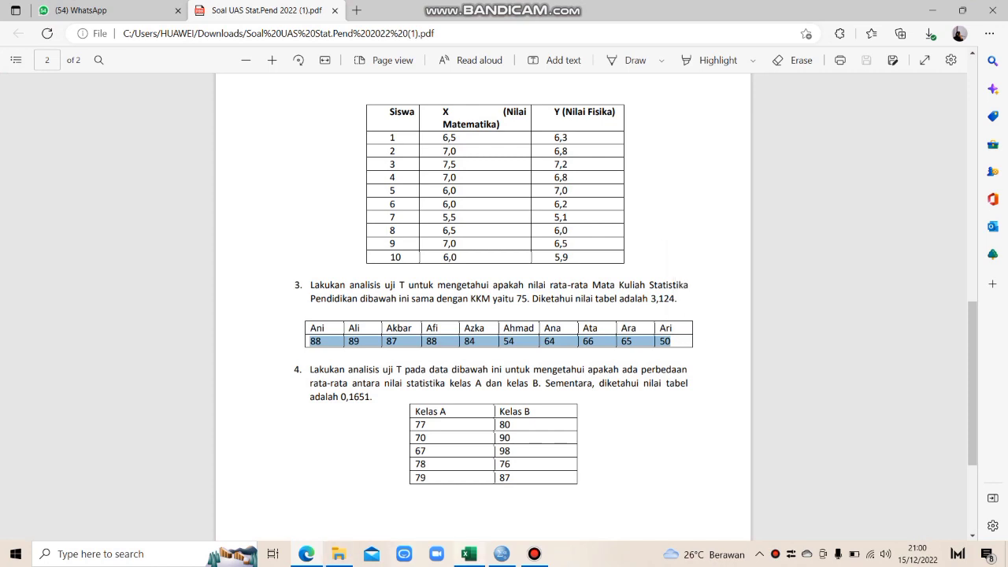
click(469, 554)
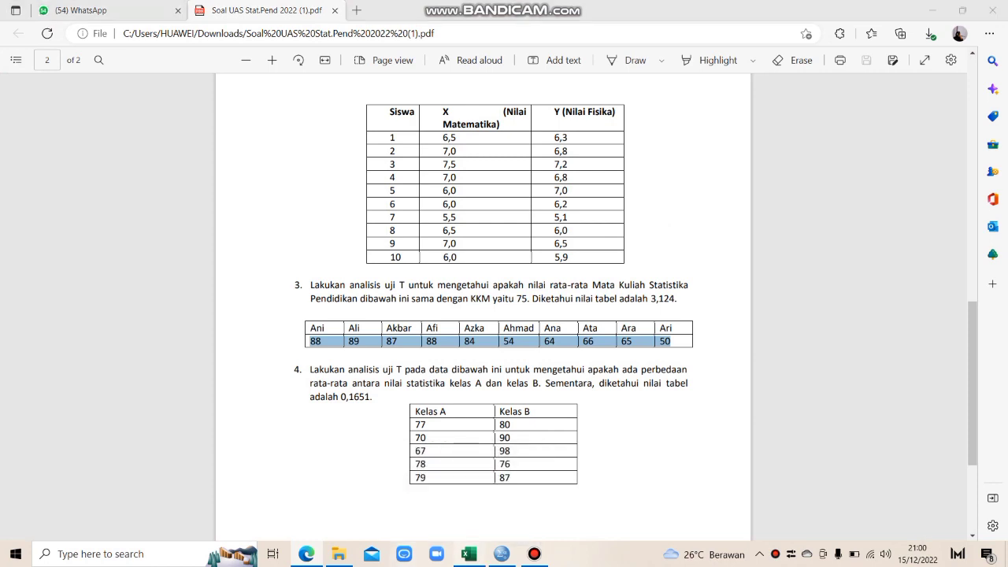
- Copy the ten scores in A1:A10 of Sheet1 and paste them into the empty SPSS dataset from the first cell
drag(34, 150, 41, 250)
key(ctrl+c)
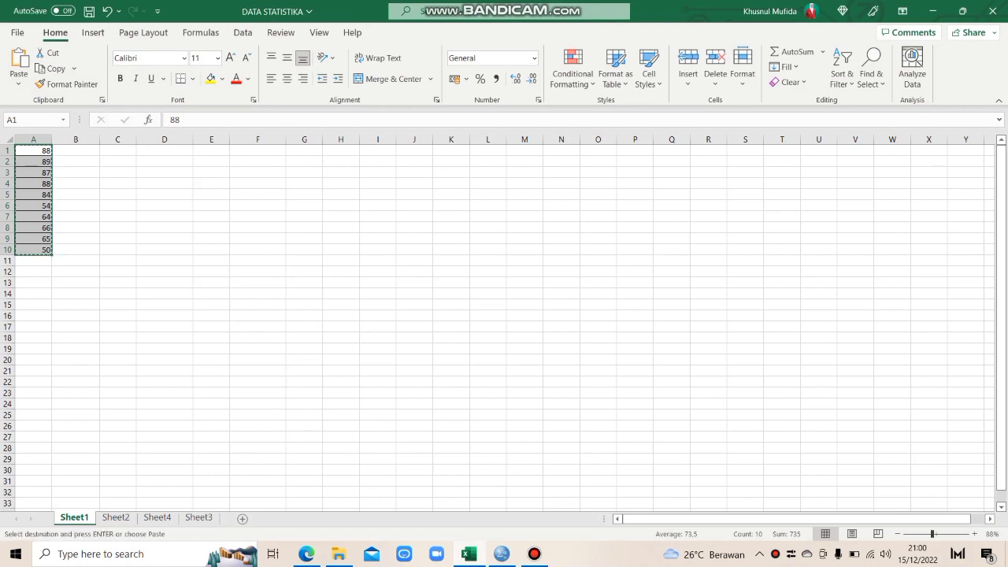
mouse_move(469, 553)
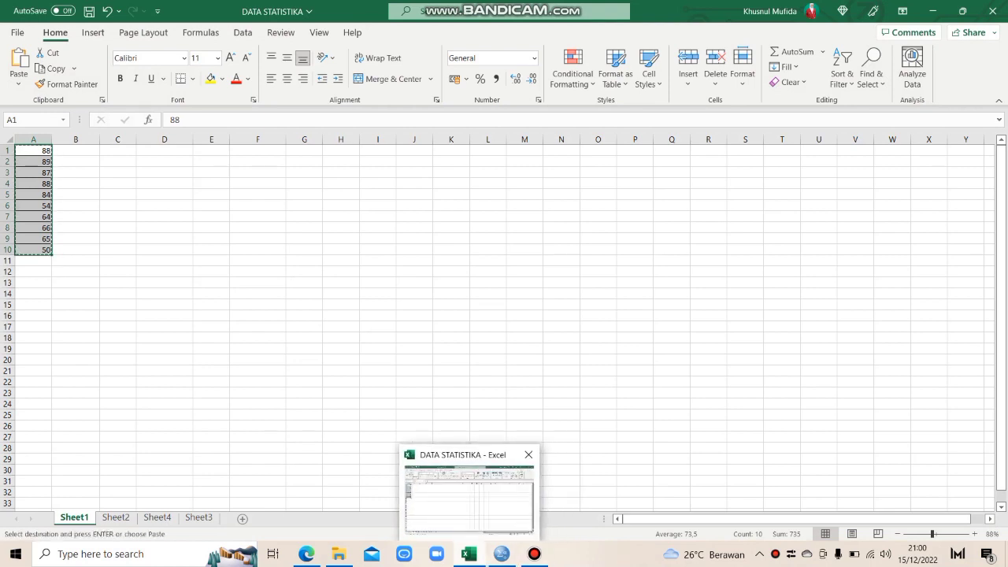
click(502, 554)
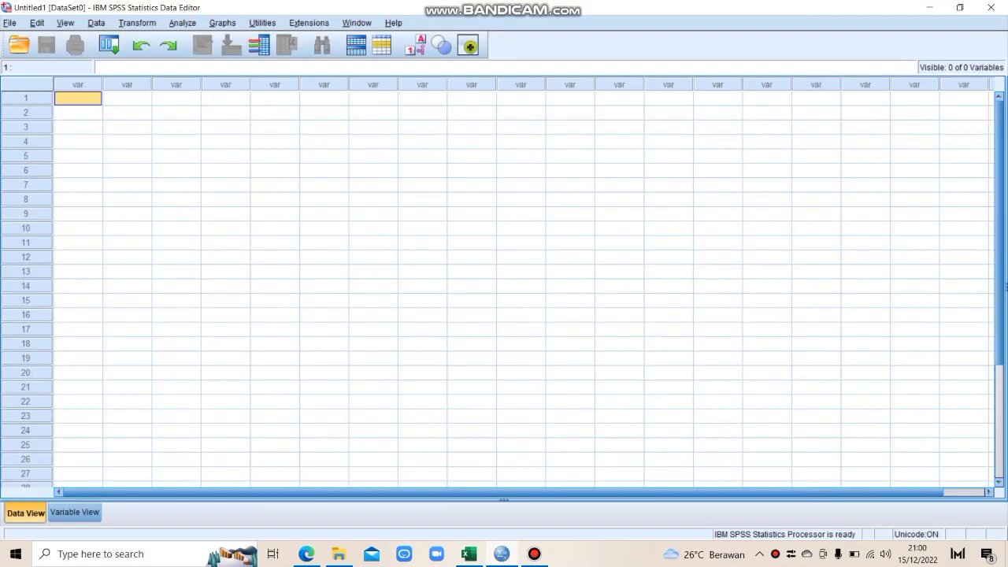
key(ctrl+v)
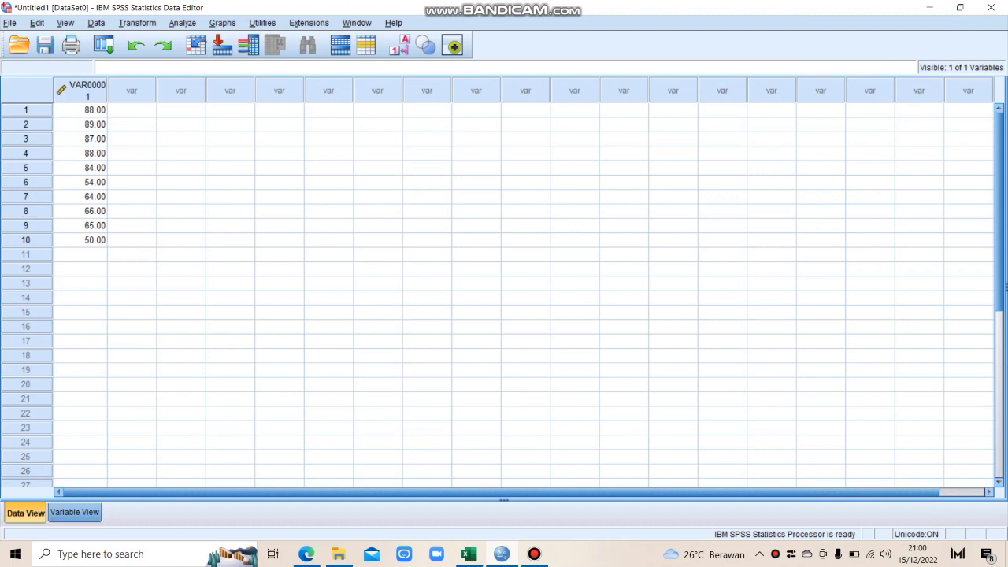
- Rename the pasted score variable NILAI and label it "NILAI SISWA"
click(75, 512)
click(82, 81)
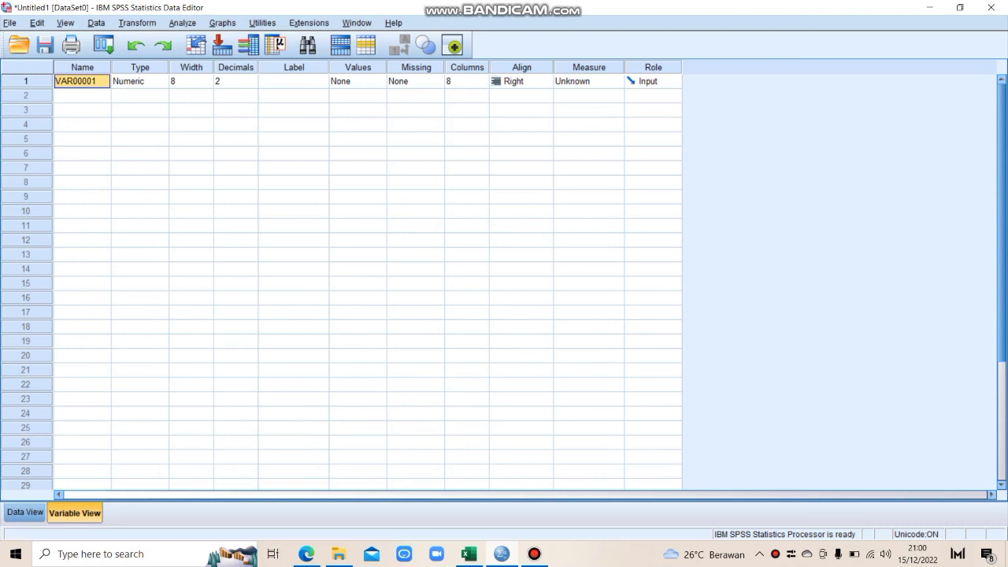
text(NI)
key(Escape)
text(NILAI)
click(294, 81)
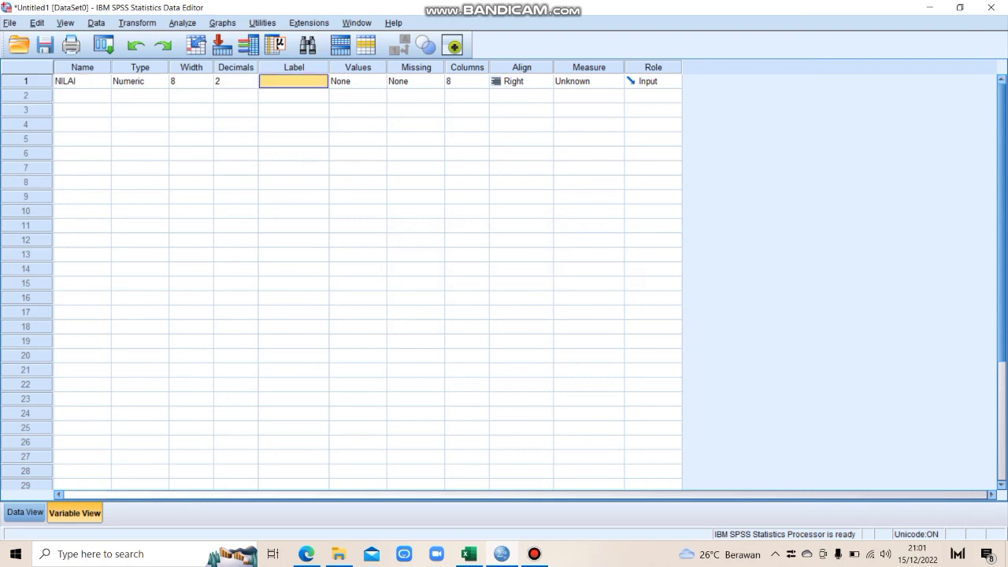
text(NILA)
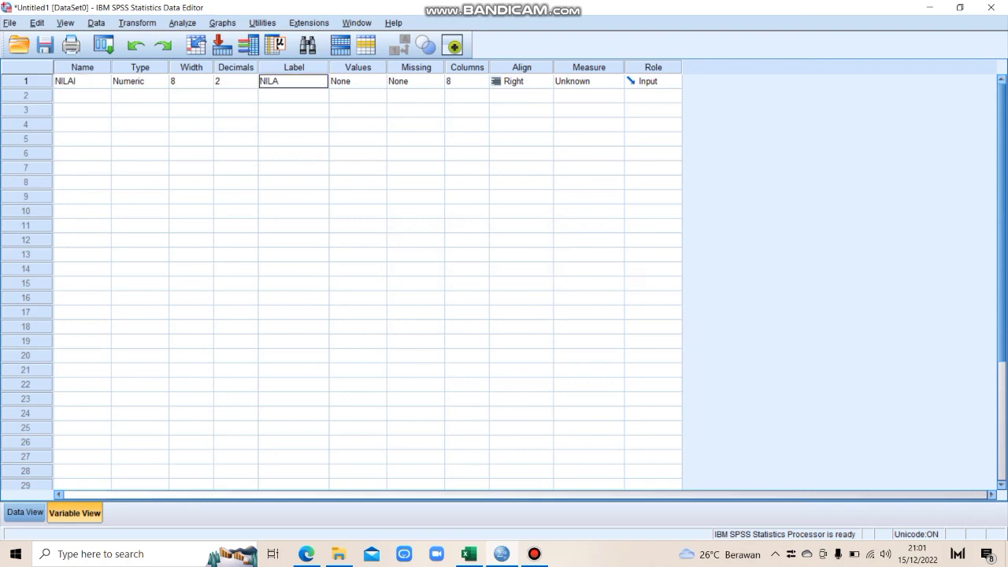
text(I SISWA)
key(Return)
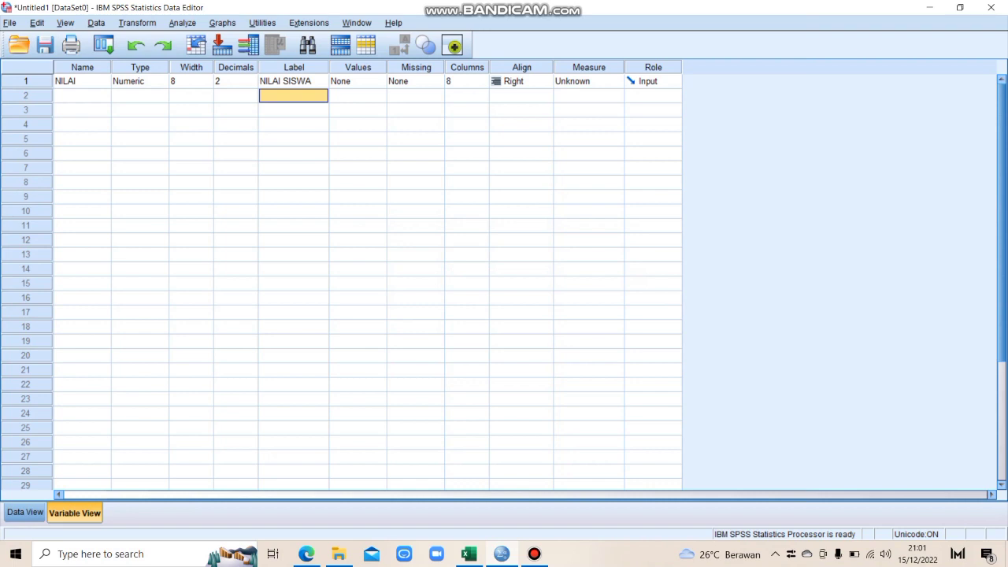
- Run a One-Sample T Test with NILAI SISWA as the test variable
click(26, 513)
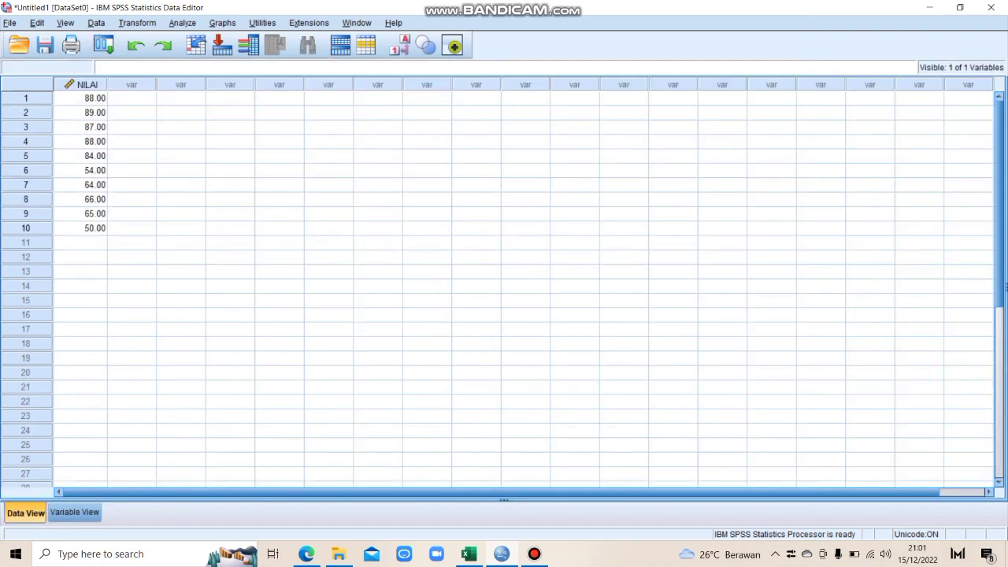
click(183, 23)
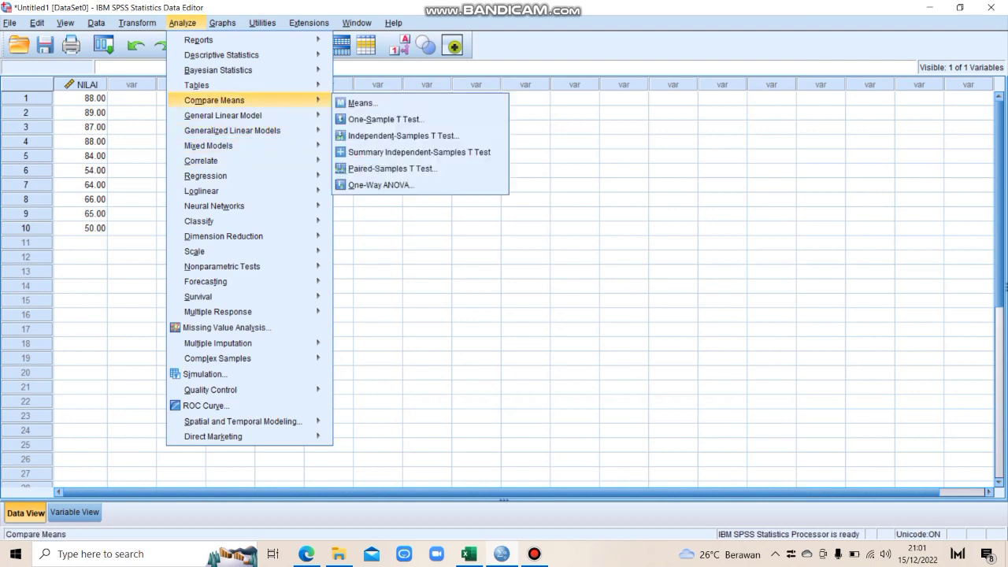
mouse_move(228, 145)
mouse_move(214, 100)
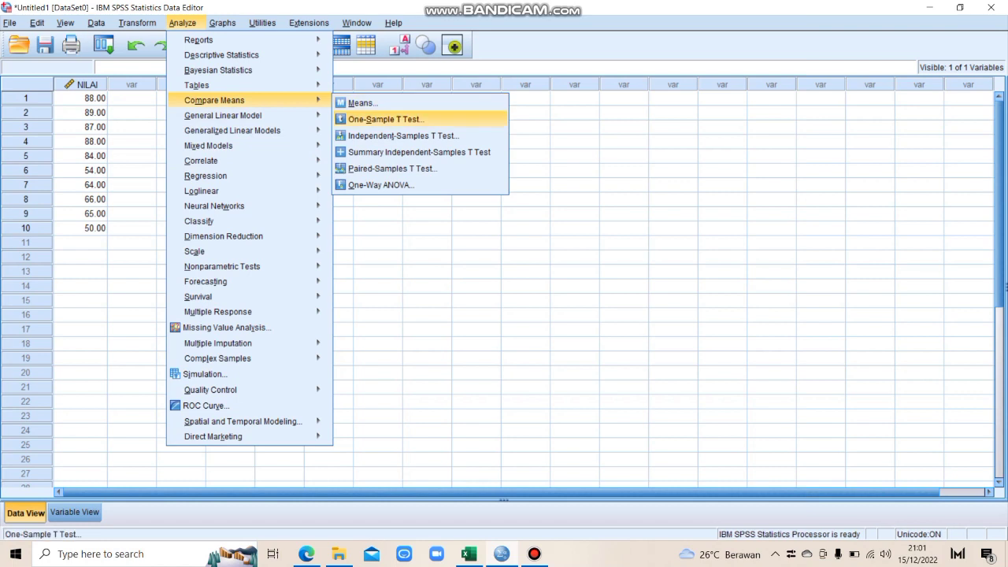
click(385, 119)
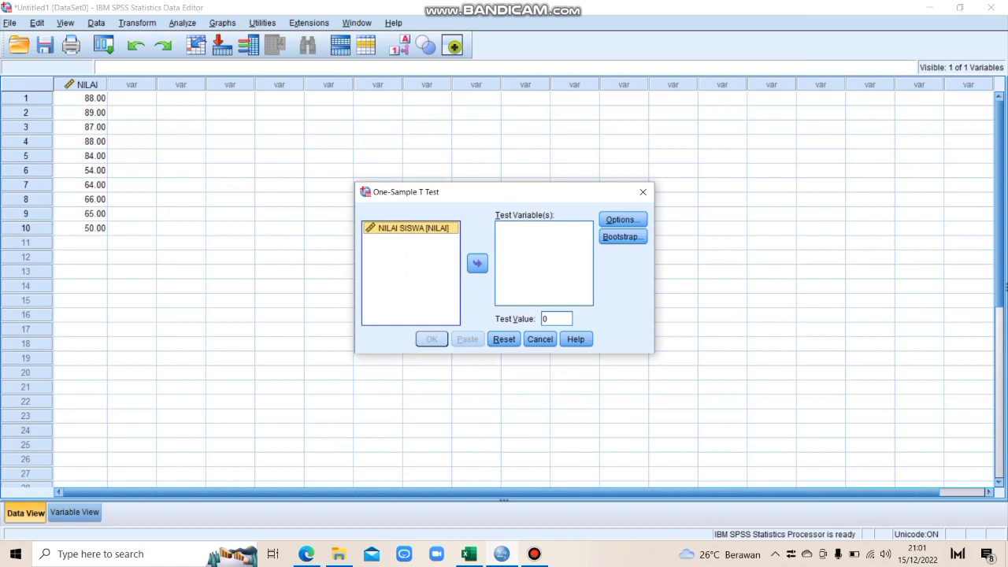
click(477, 264)
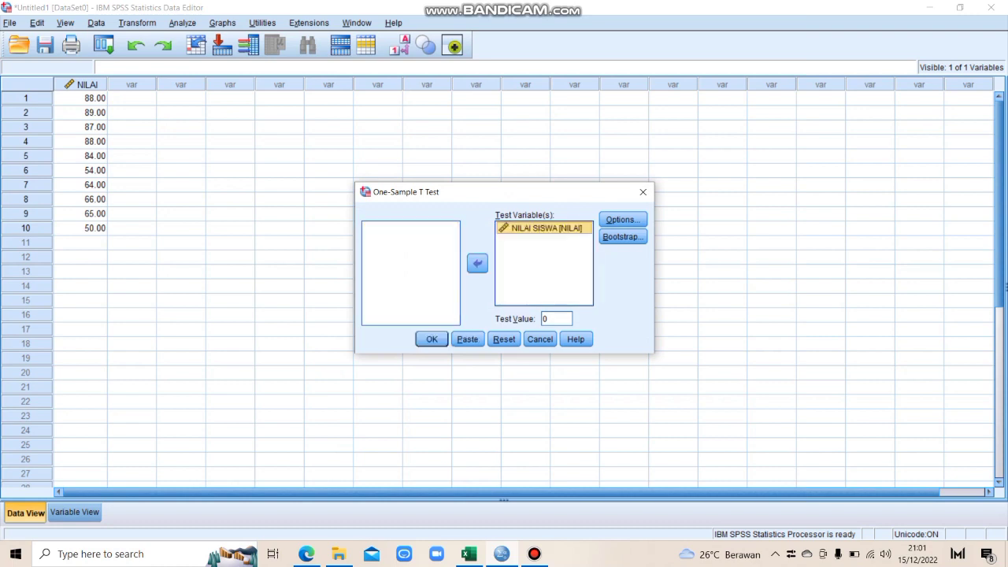
key(Return)
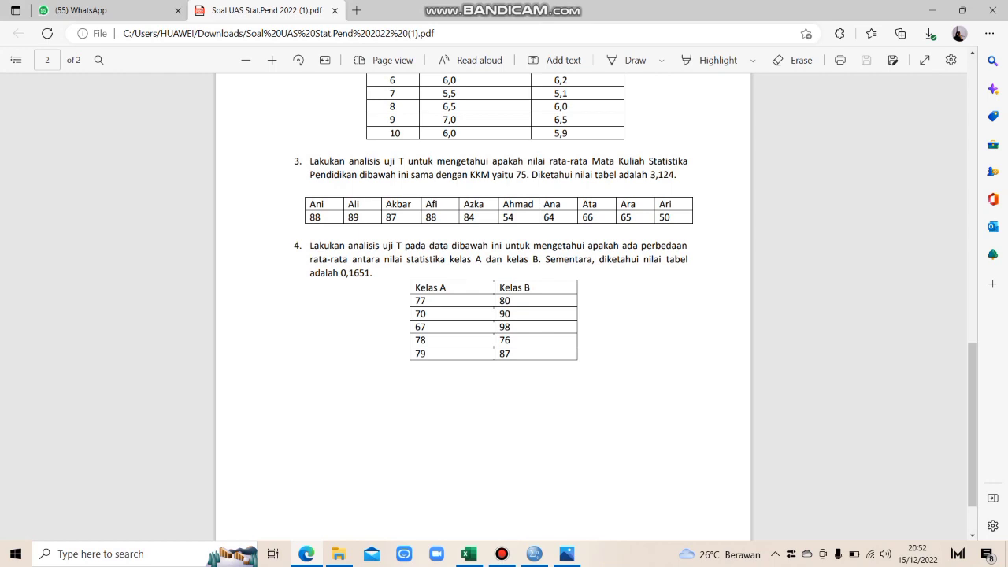
- Examine the Kelas A and Kelas B table of question 4 in the PDF, and switch to Excel for the same data
drag(415, 300, 504, 341)
click(505, 342)
key(alt+Tab)
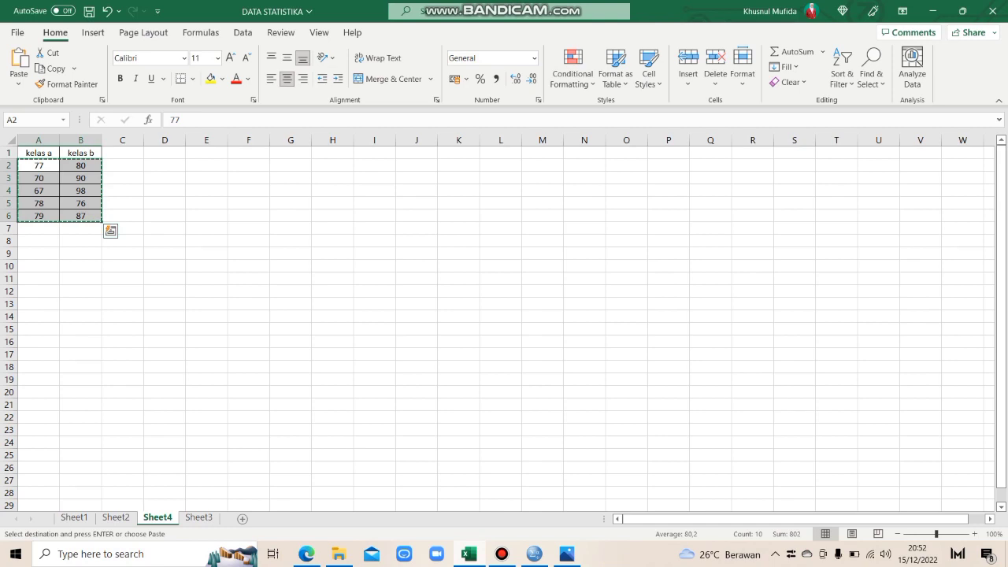
- Copy the kelas a and kelas b scores in A2:B6 of Sheet4 and paste them into the empty SPSS dataset from the first cell
click(38, 166)
click(122, 165)
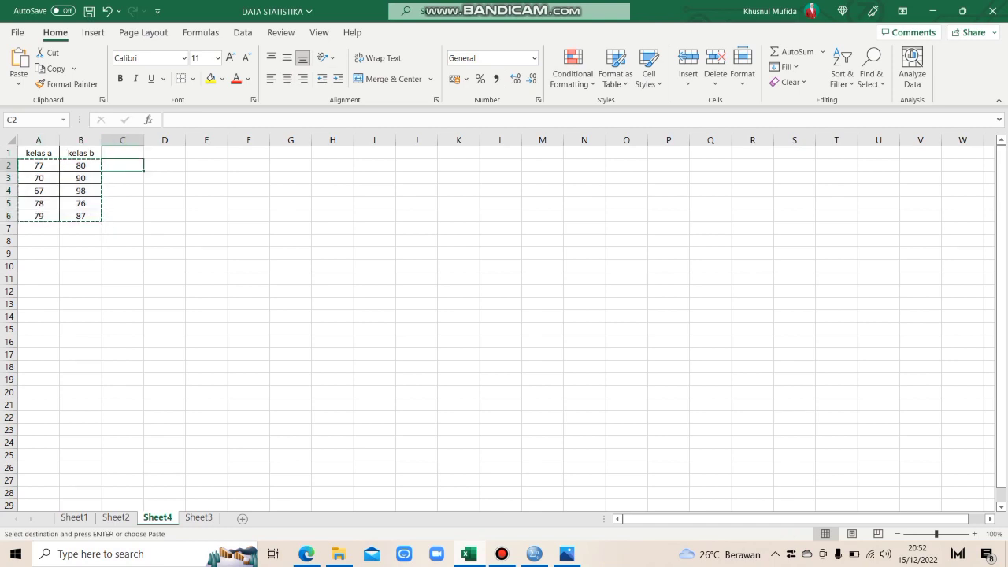
drag(38, 165, 81, 216)
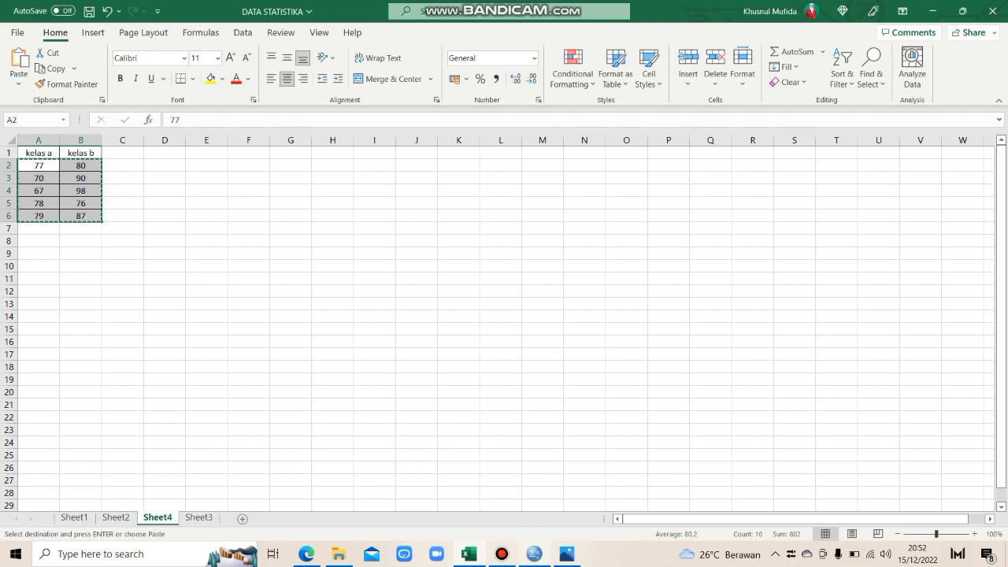
click(534, 555)
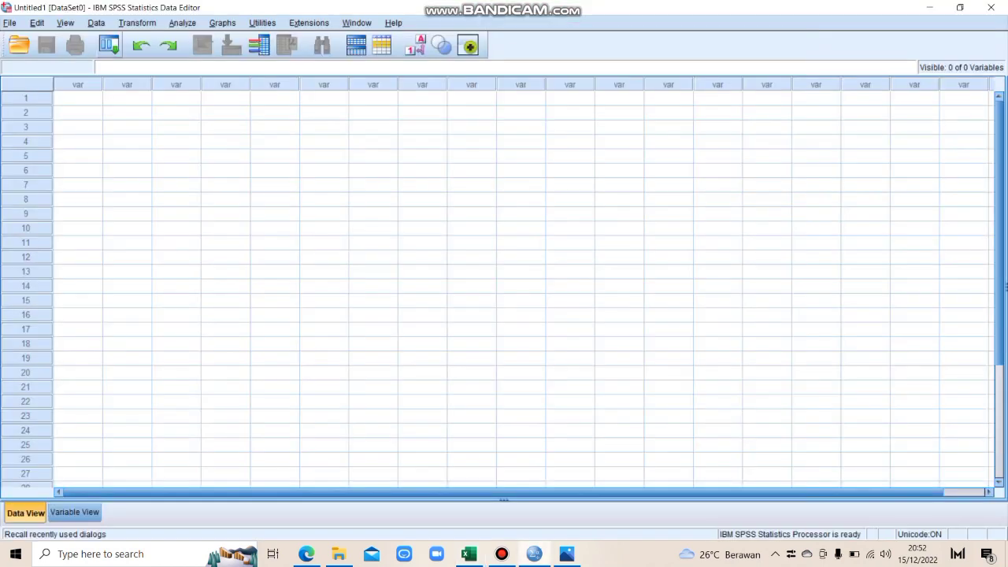
click(78, 98)
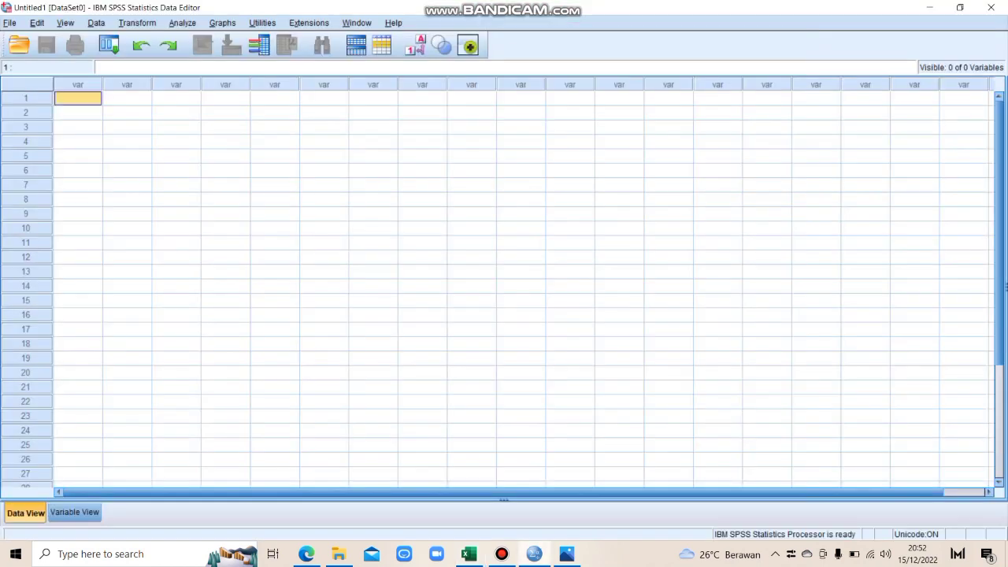
key(ctrl+v)
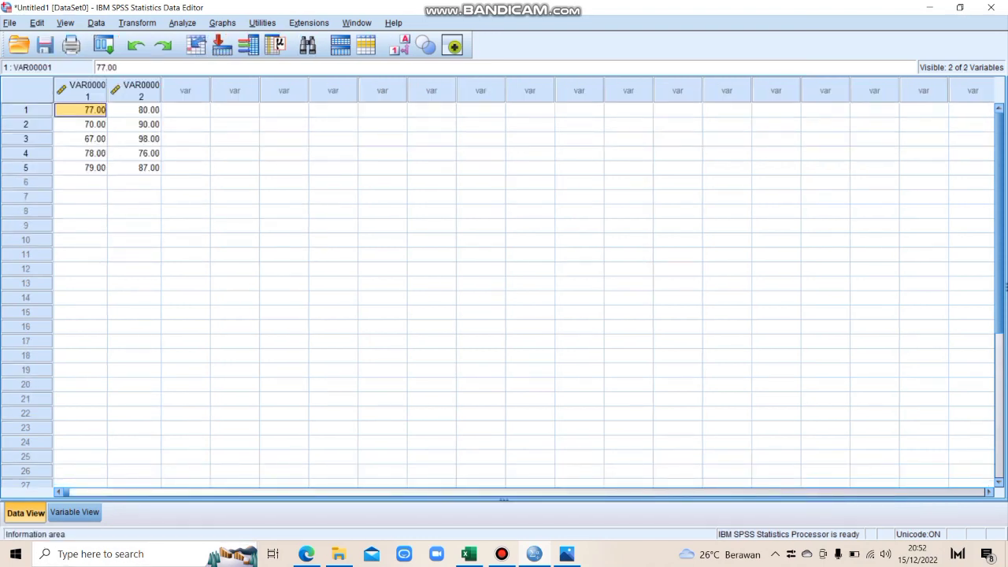
- Rename the kelas a score variable x and the kelas b score variable y
click(75, 512)
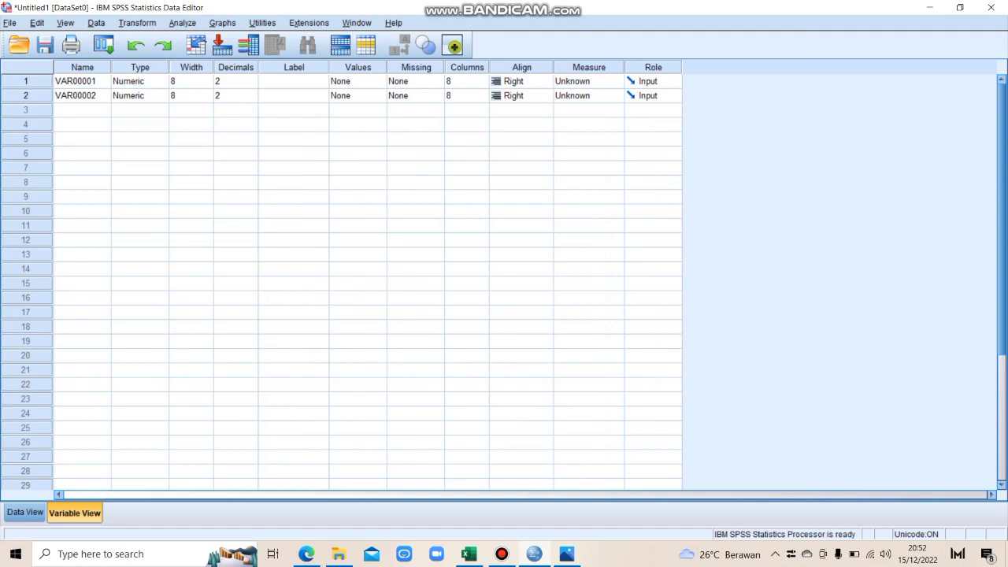
click(82, 81)
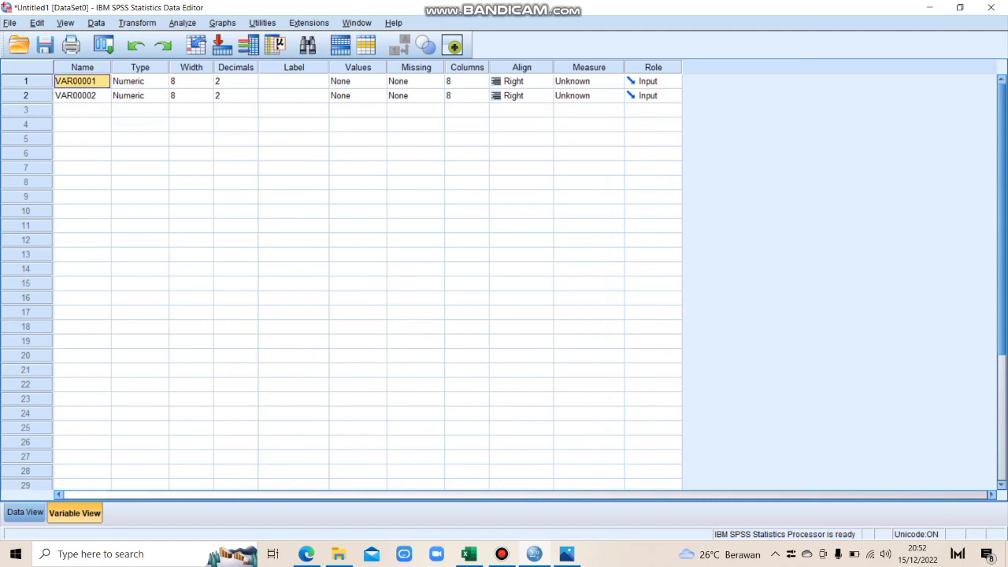
text(x)
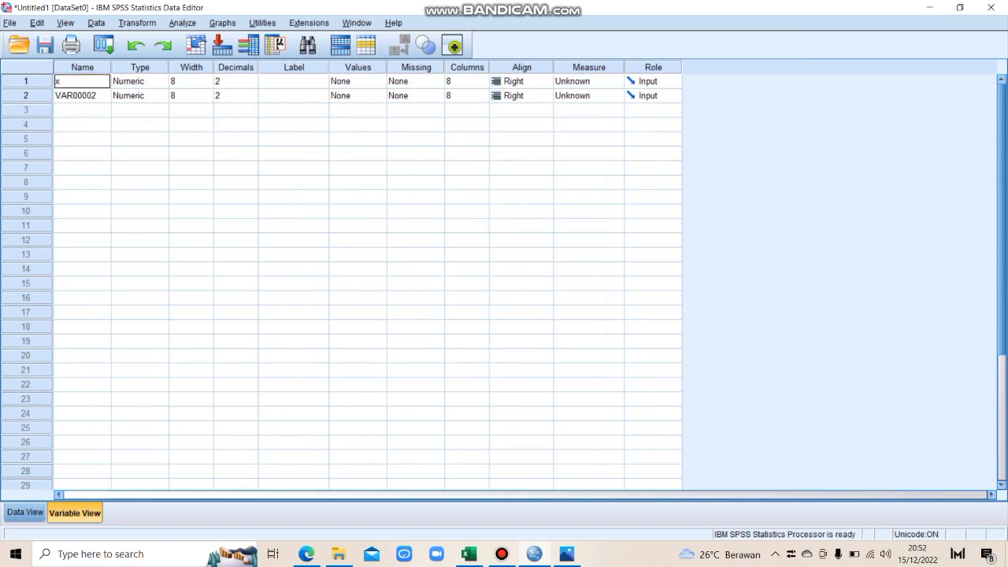
key(Return)
text(y)
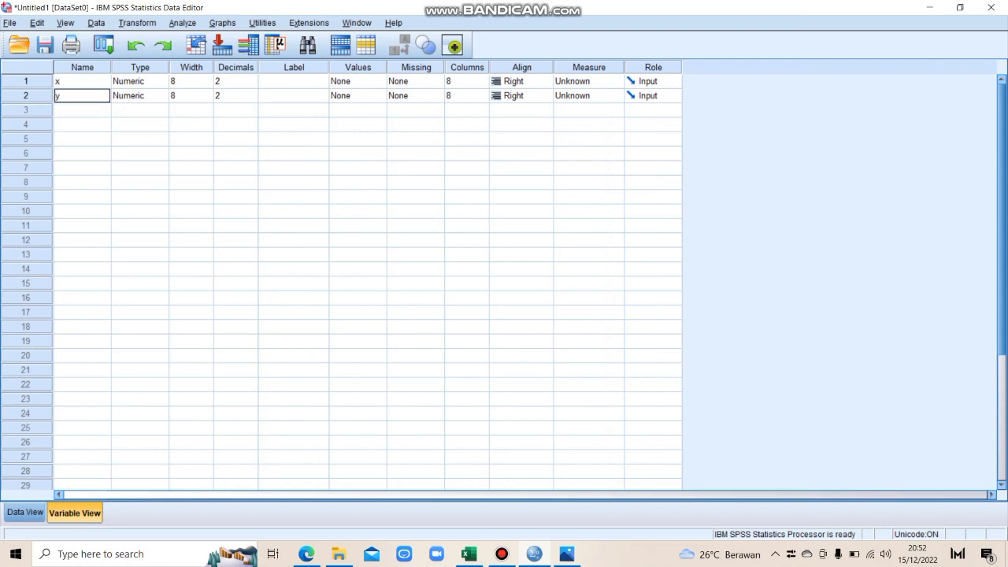
- Label variable x as kelas a and variable y as kelas b
key(Tab)
key(Tab)
key(Tab)
key(Tab)
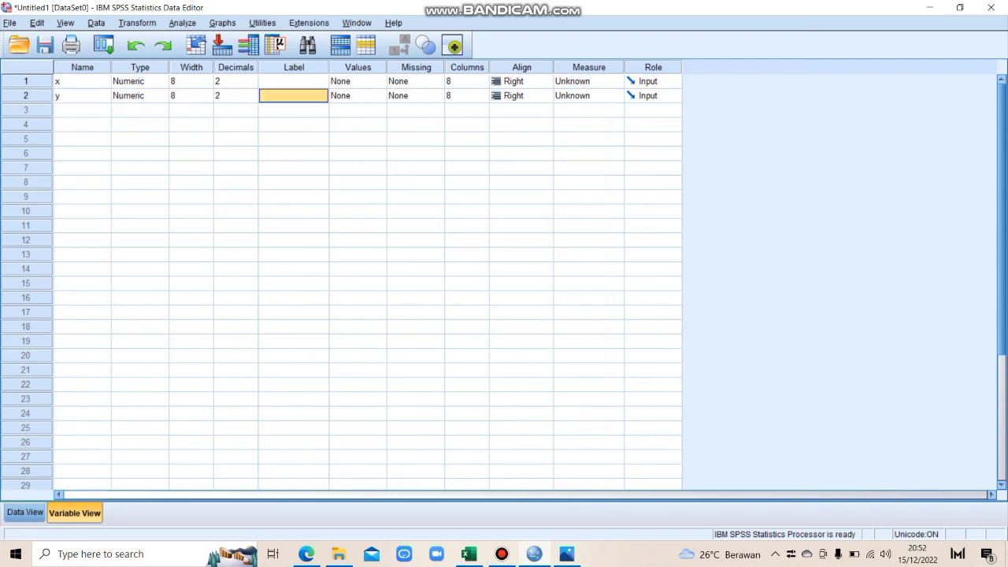
key(Up)
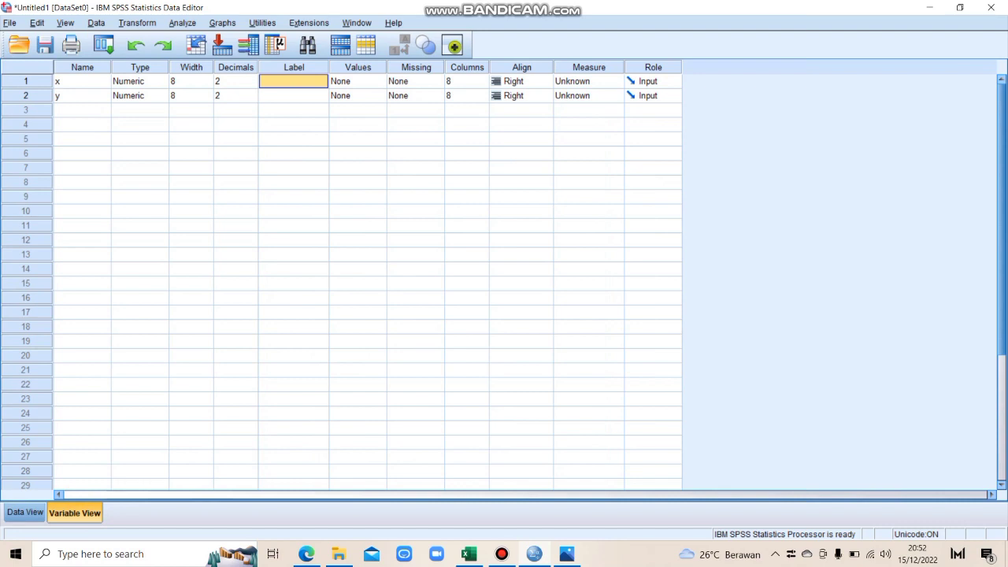
text(kelas a)
key(Return)
text(kelas)
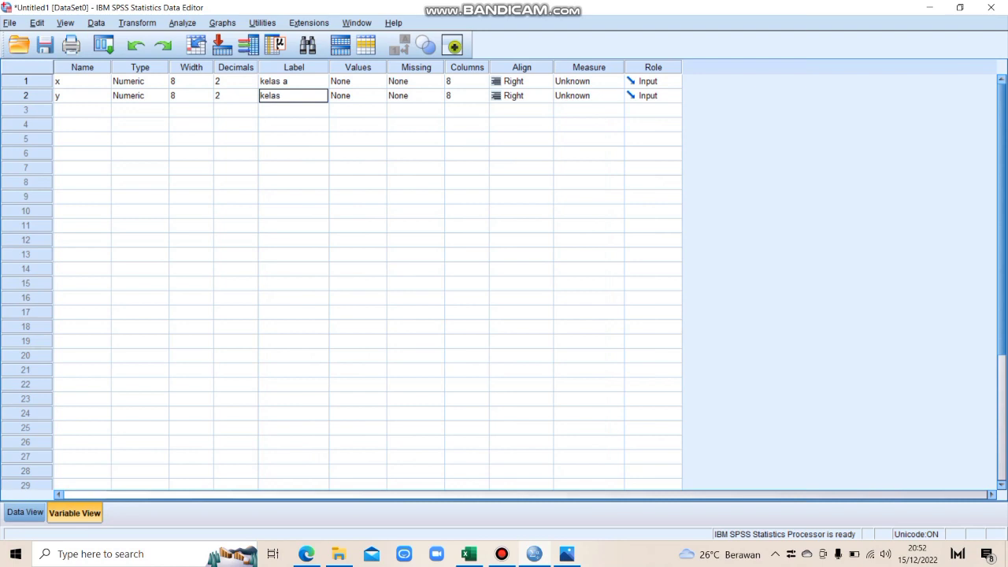
click(236, 81)
click(294, 124)
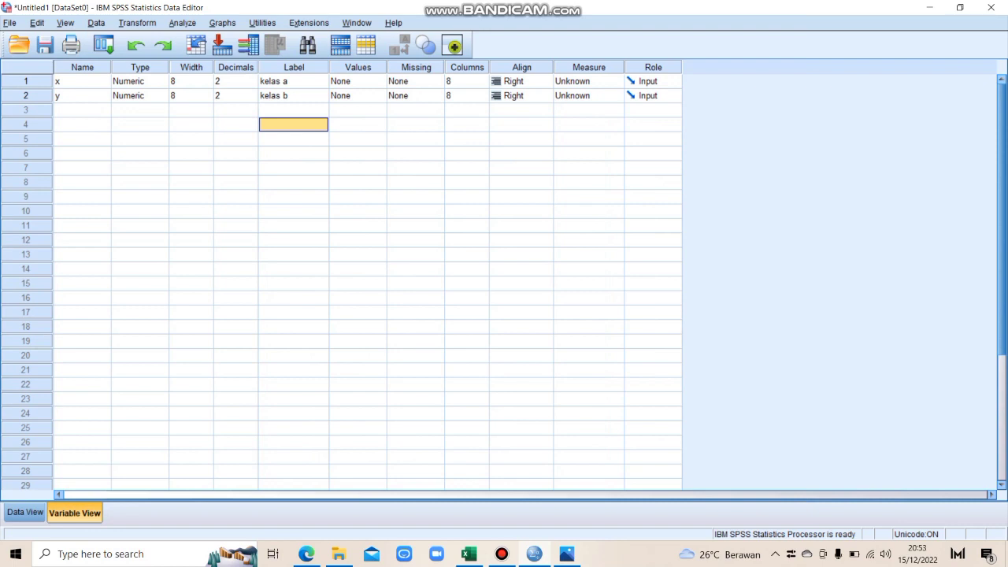
- Set the decimals of both variables x and y to 0
click(236, 81)
text(0)
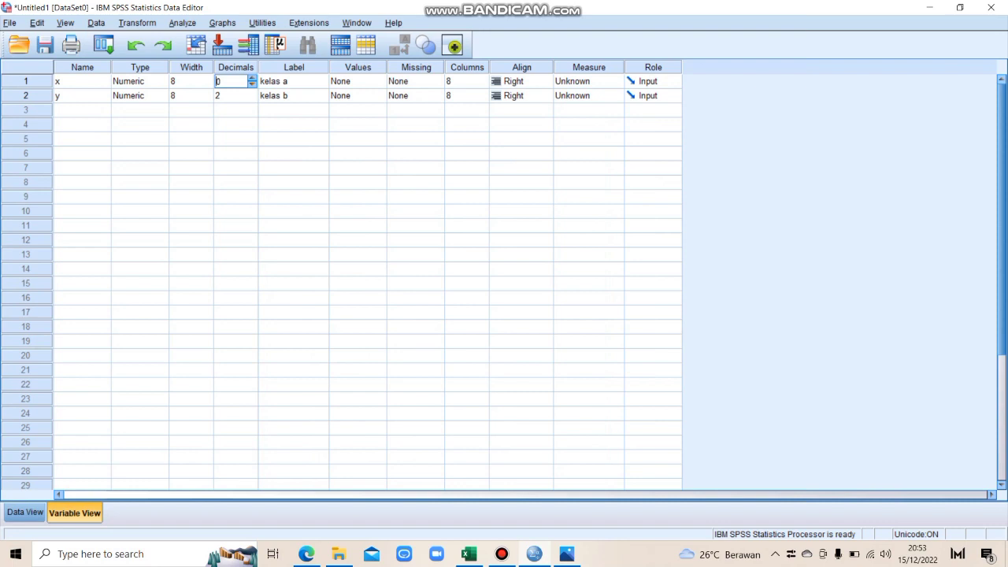
key(Down)
text(3)
key(BackSpace)
text(0)
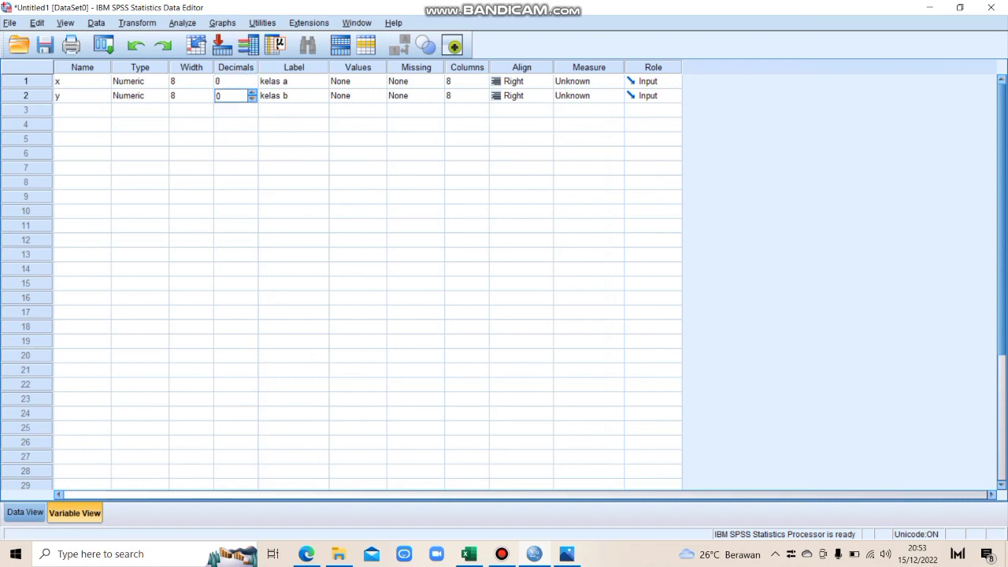
- Run a Linear Regression on the dataset with kelas a as the dependent and kelas b as the independent variable, using the Enter method
click(25, 513)
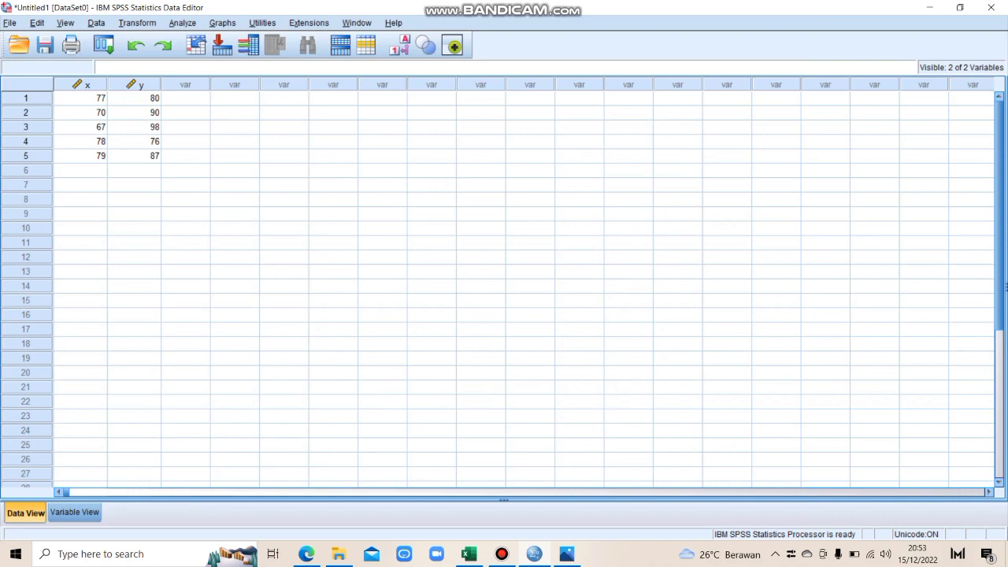
click(182, 22)
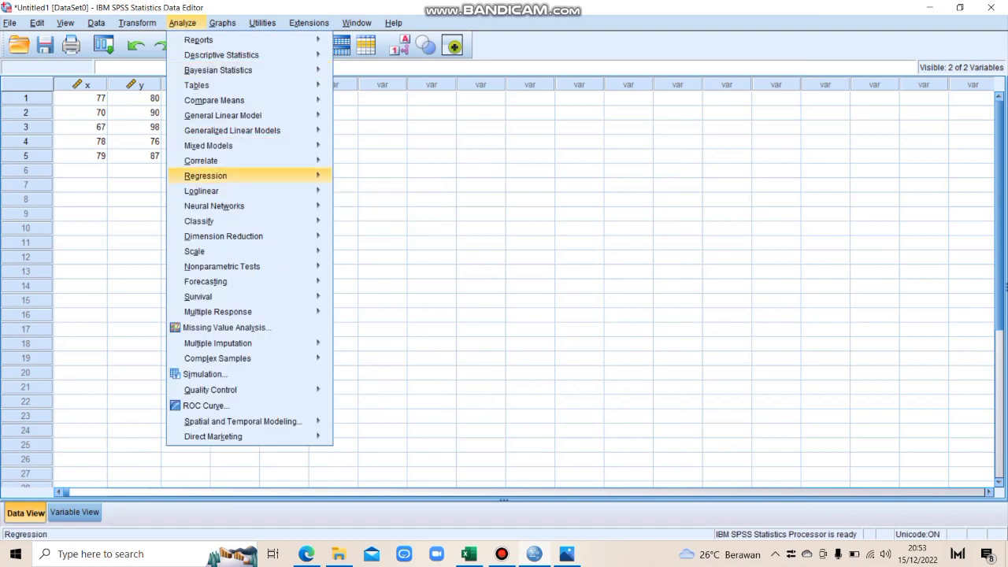
mouse_move(206, 175)
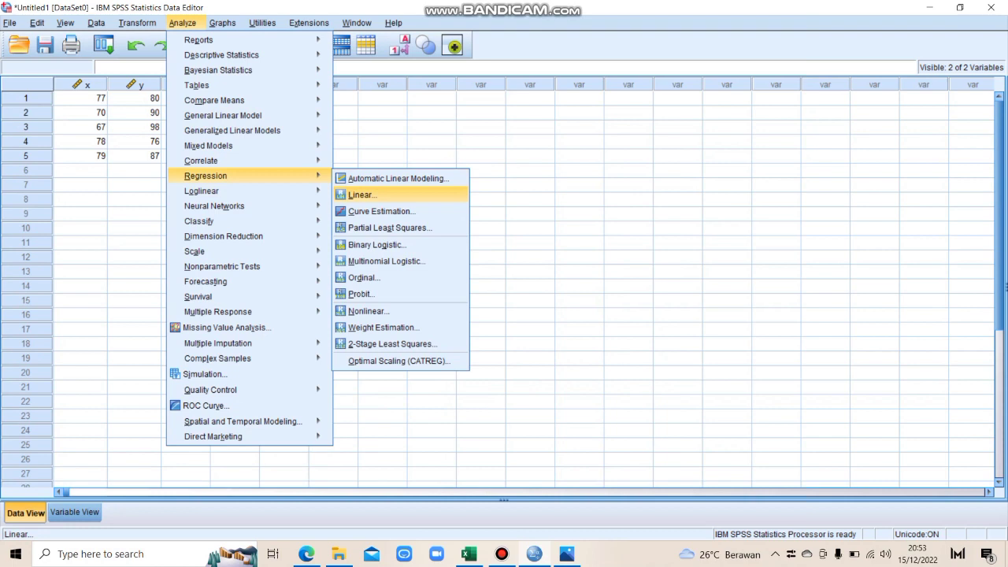
click(361, 194)
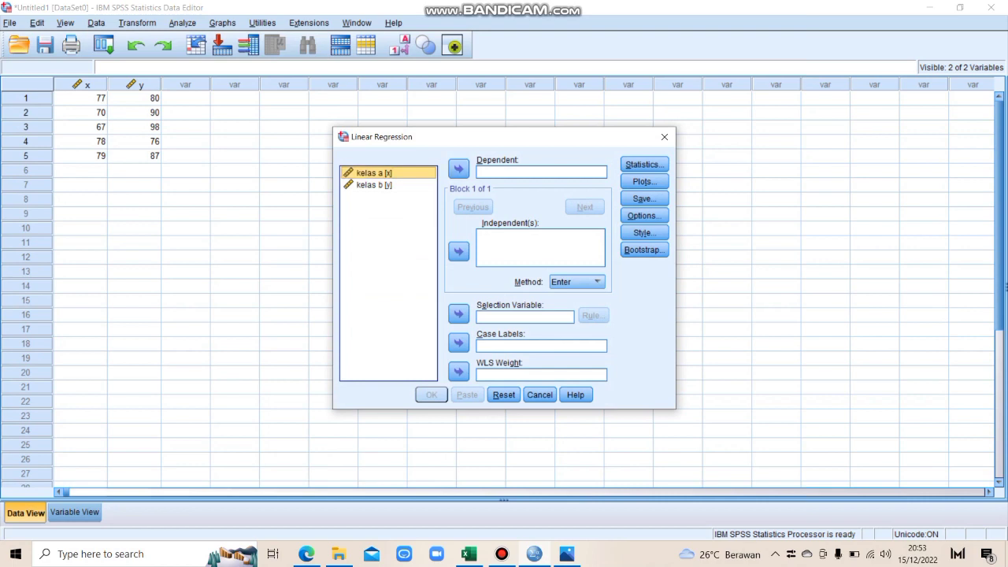
click(458, 169)
click(374, 173)
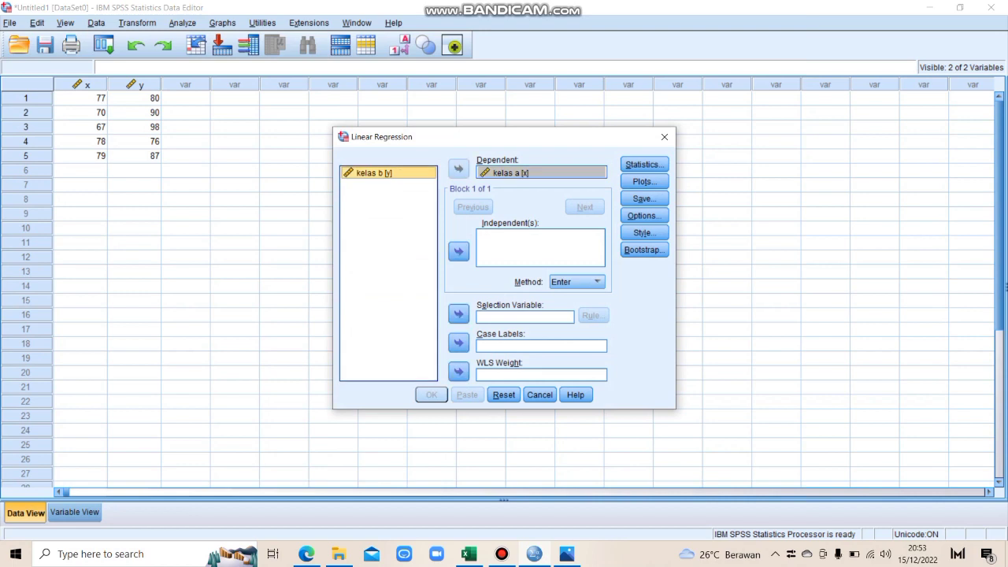
click(458, 251)
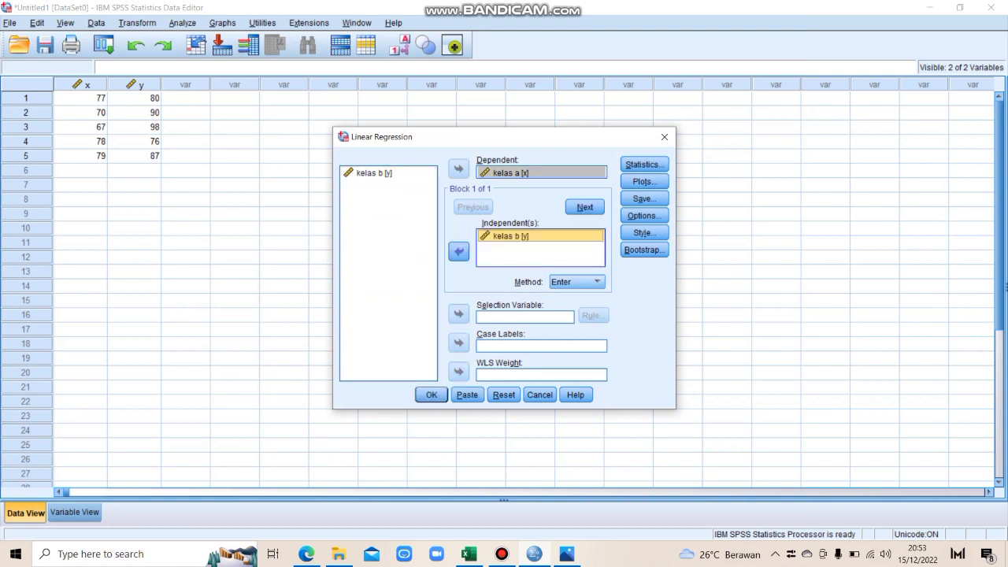
click(431, 395)
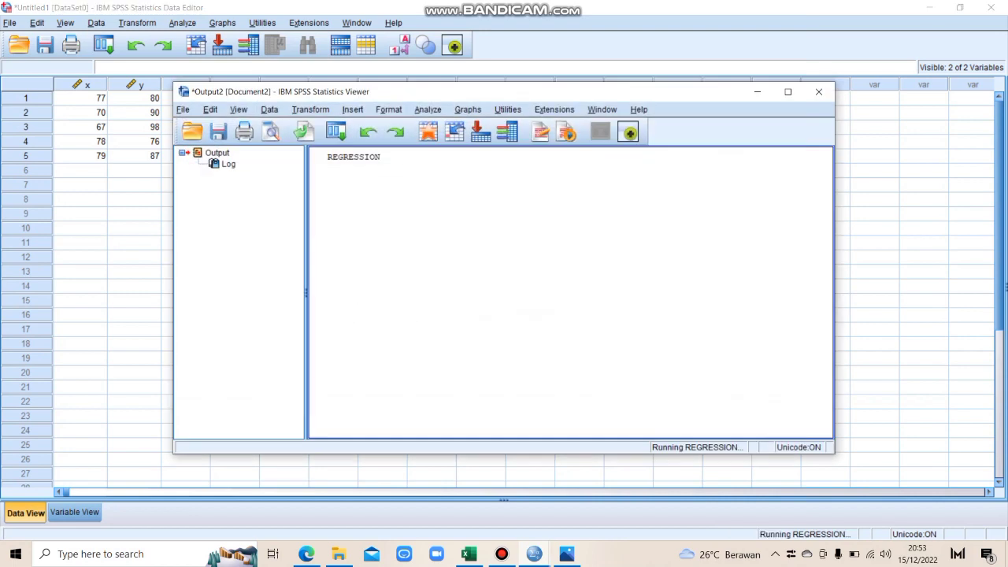